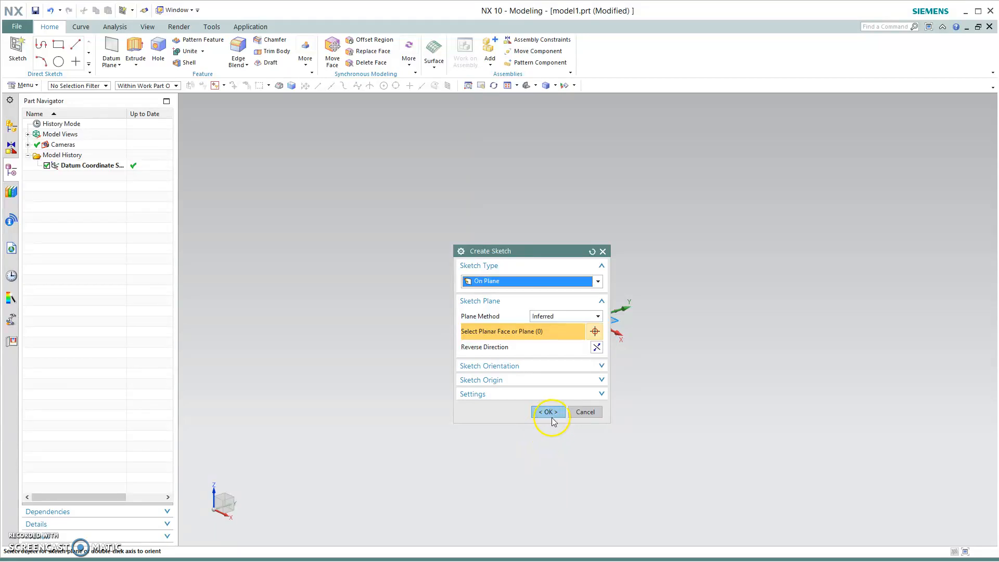
- Create the sketch on the inferred default plane
click(550, 414)
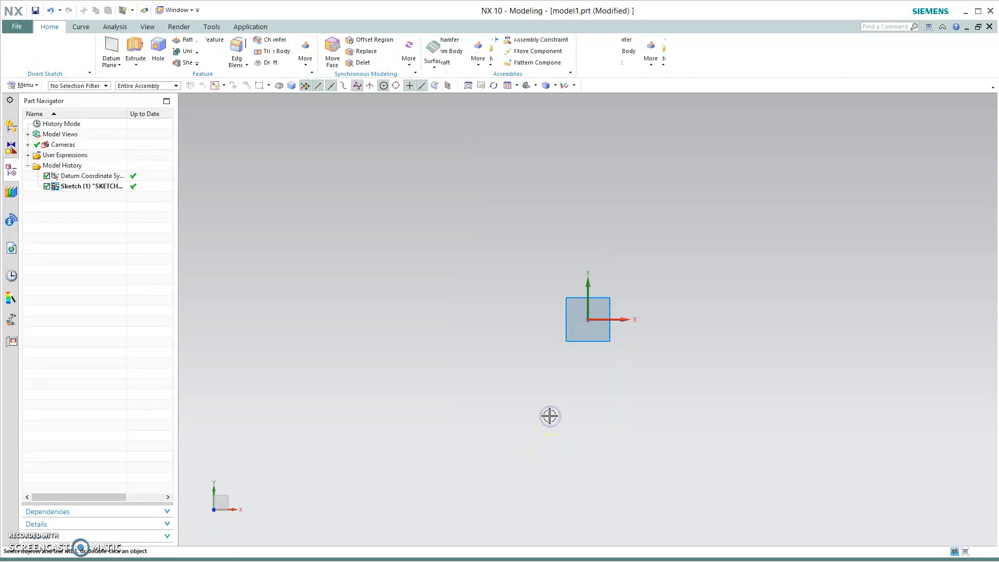
click(80, 44)
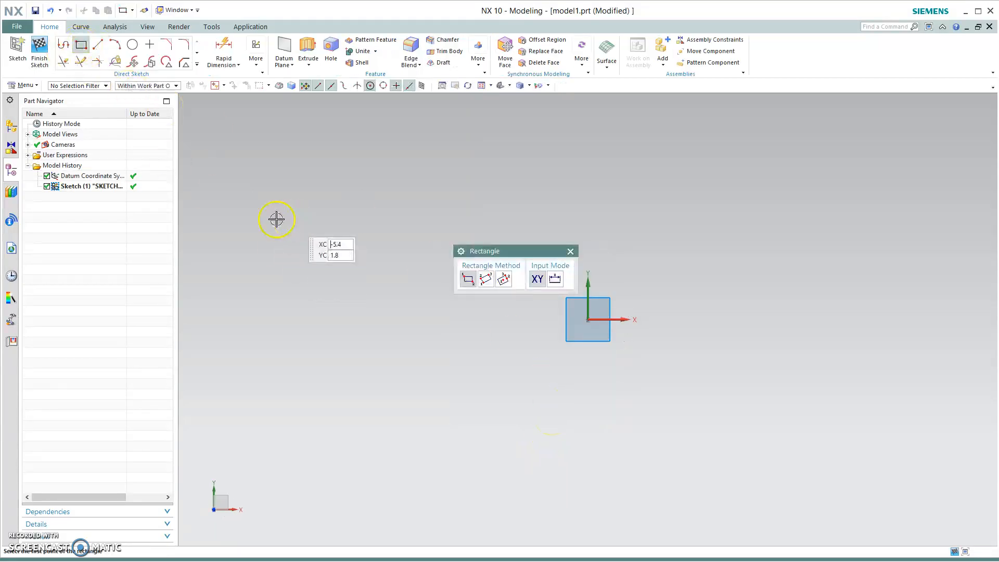
click(552, 336)
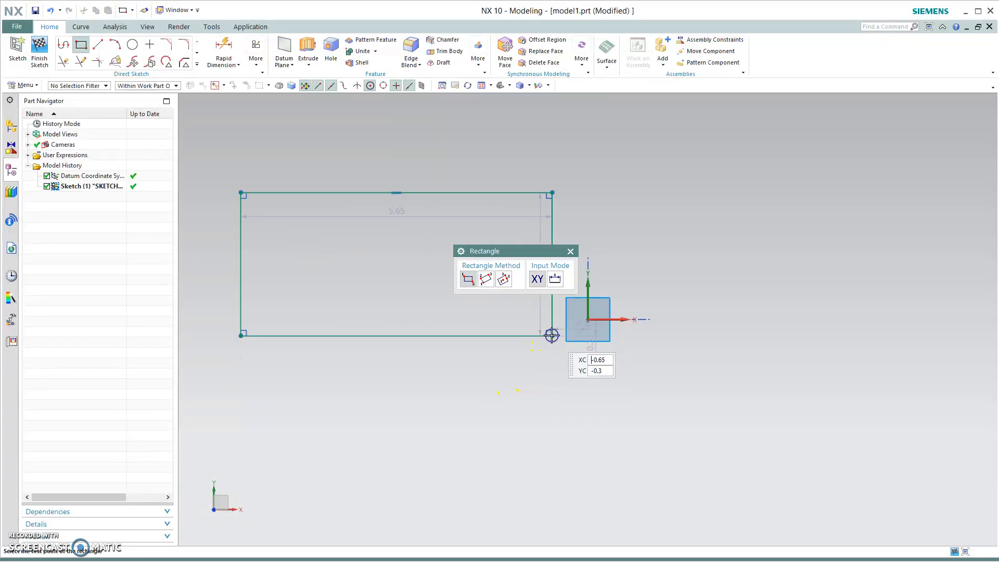
click(258, 60)
click(304, 88)
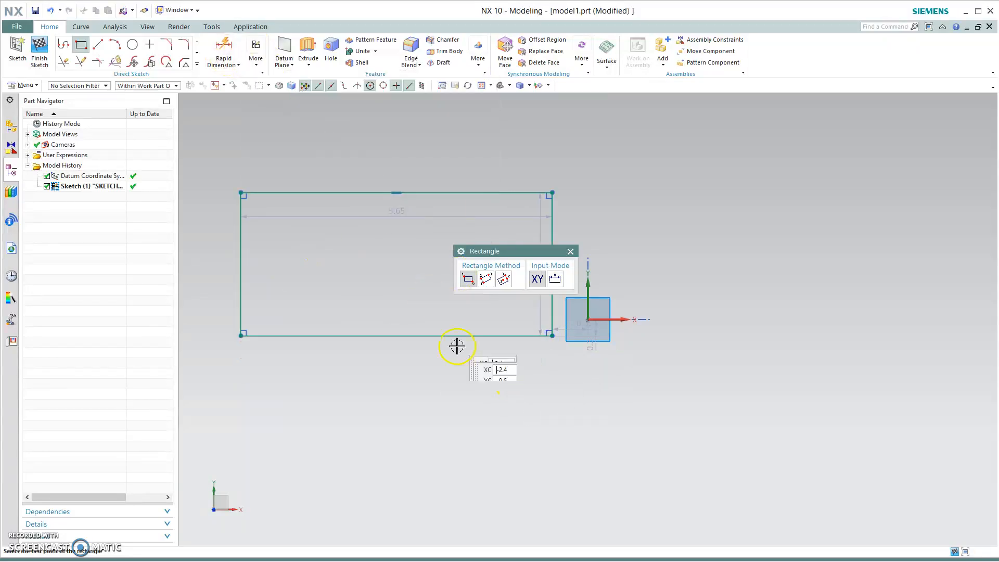
key(Escape)
- Turn off Continuous Auto Dimensioning and draw a large rectangle to the left of the sketch origin
click(257, 58)
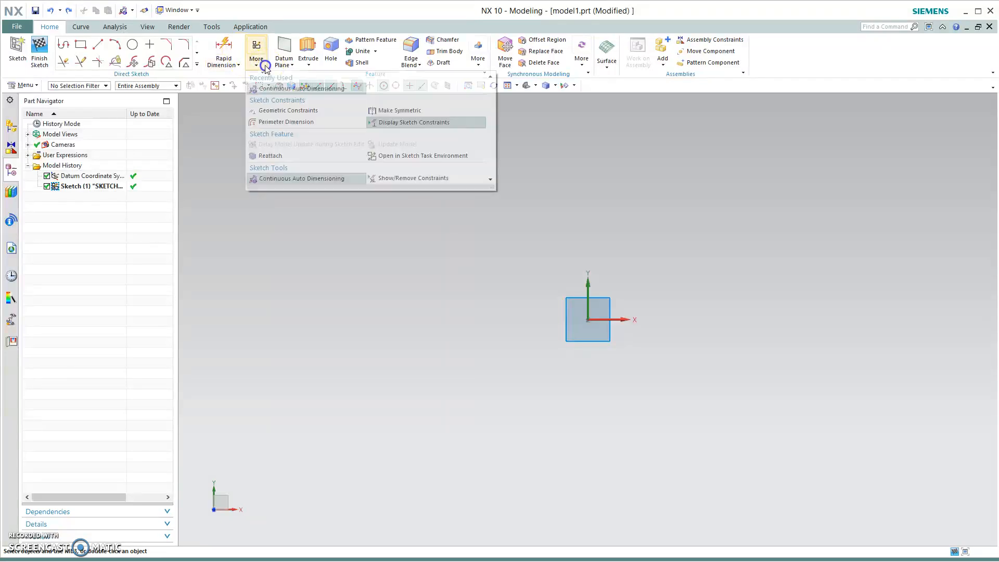
click(300, 87)
click(81, 44)
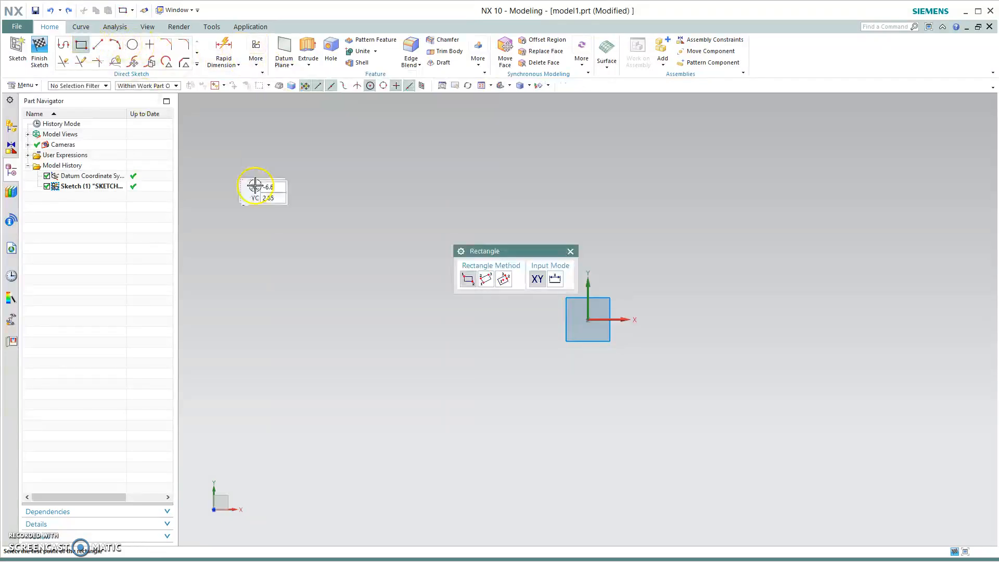
click(544, 313)
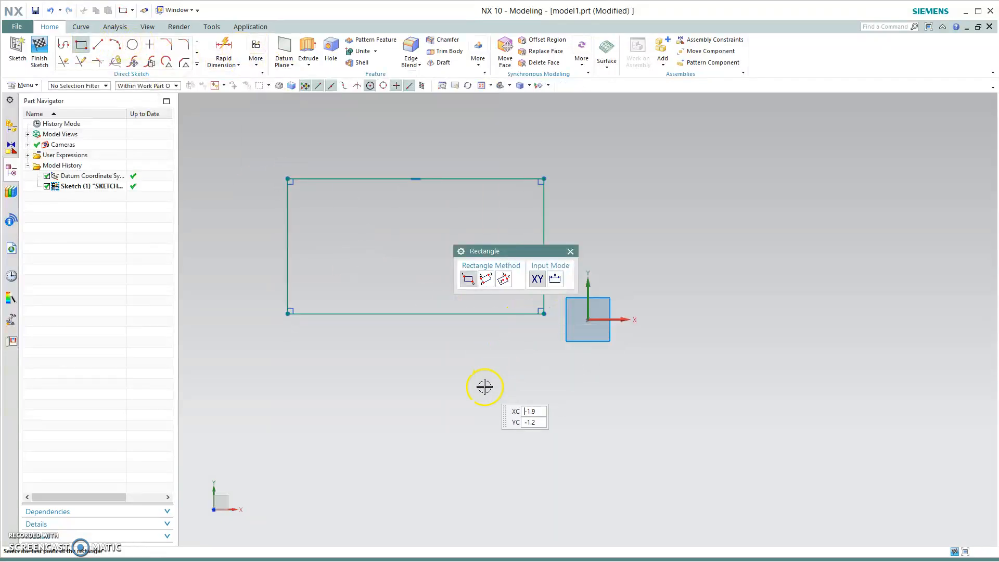
middle_click(337, 282)
- Draw a narrow vertical rectangle inside the large one, close to its left edge
click(81, 44)
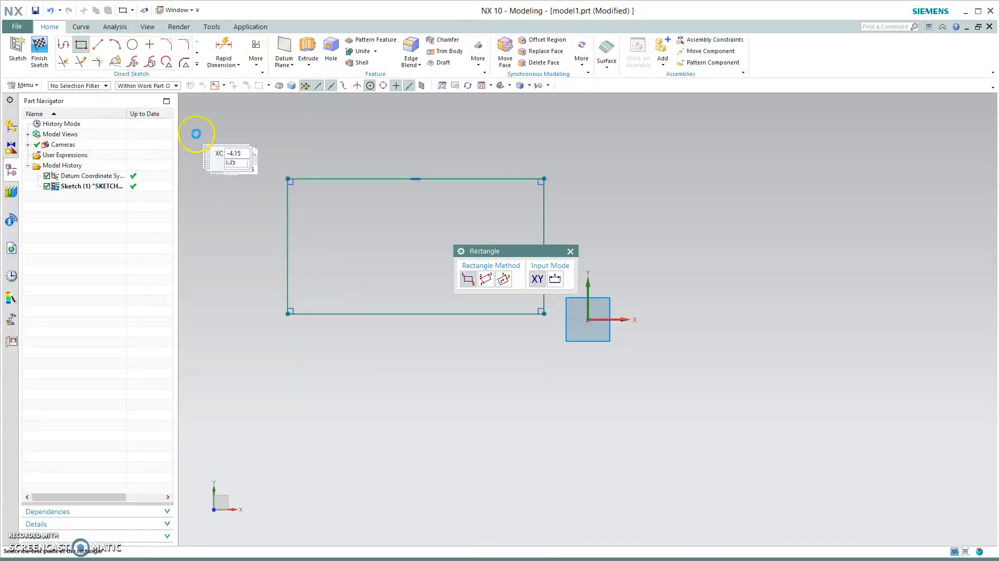
click(304, 192)
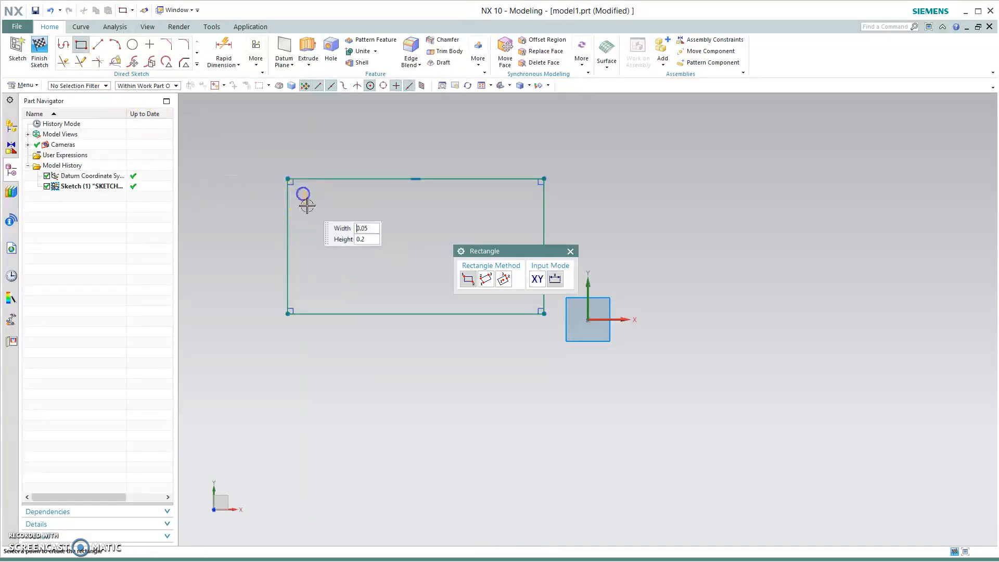
click(340, 299)
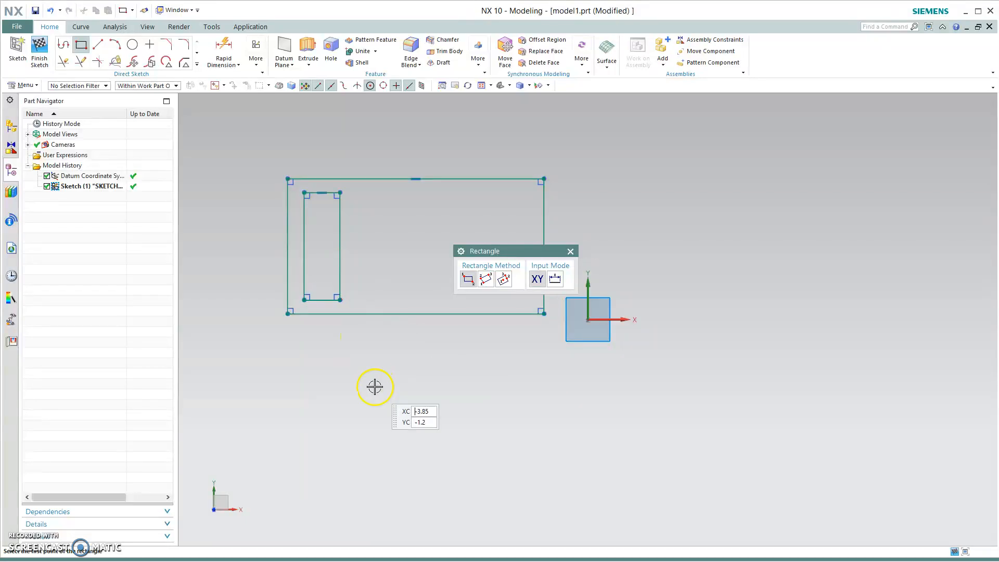
middle_click(375, 386)
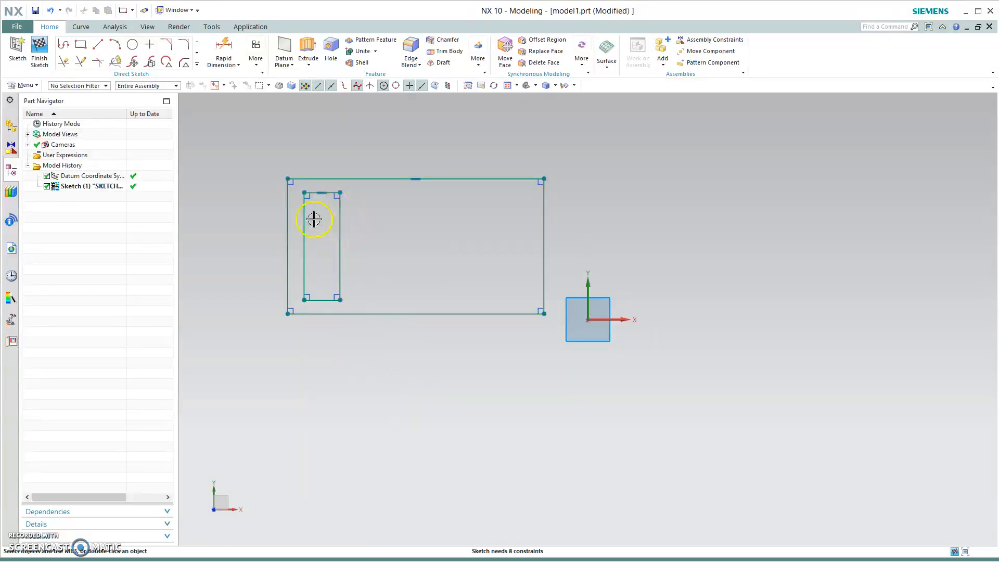
click(376, 42)
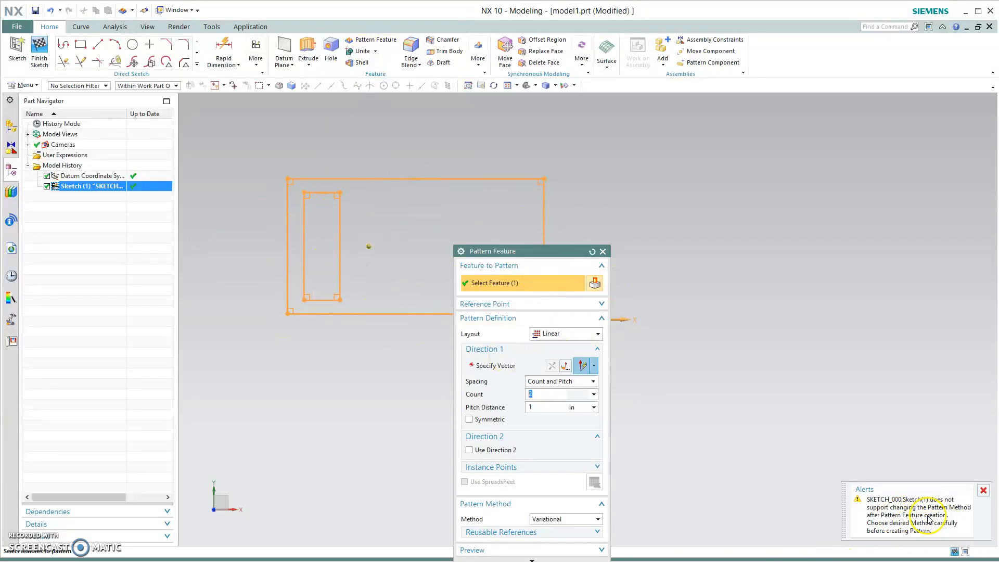
click(984, 492)
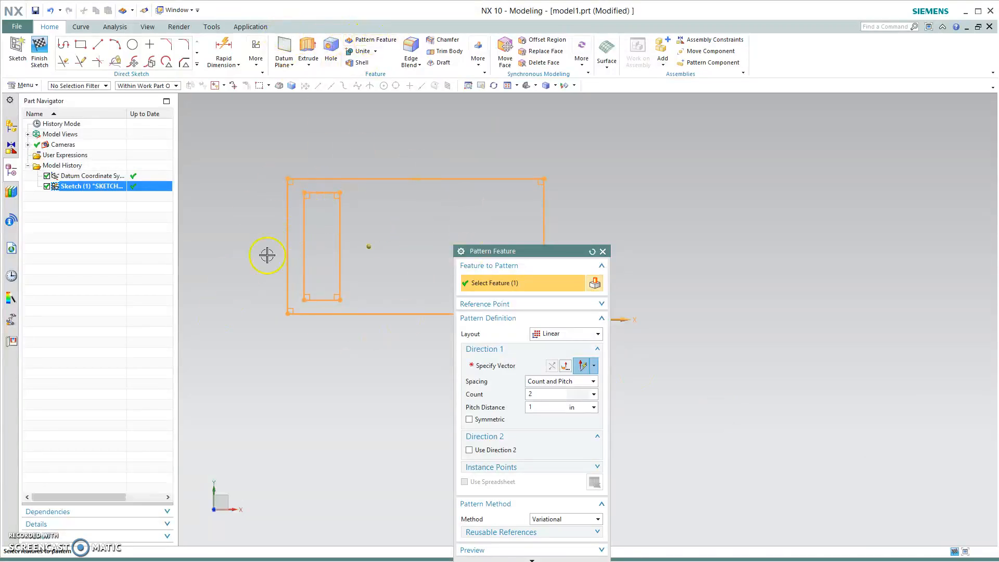
click(603, 252)
- Start Pattern Curve on the inner rectangle with a Linear layout directed along the X axis
click(197, 52)
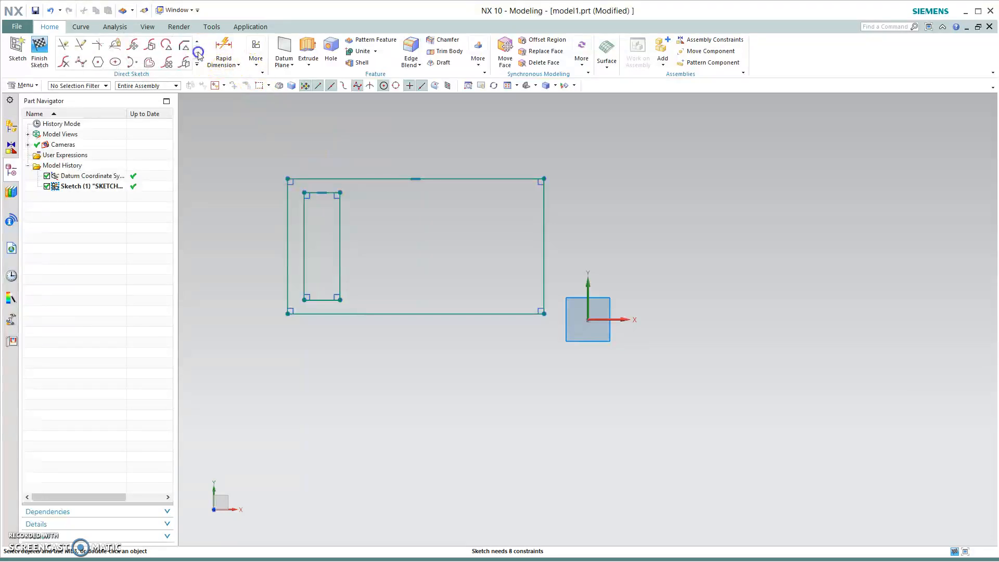
click(168, 45)
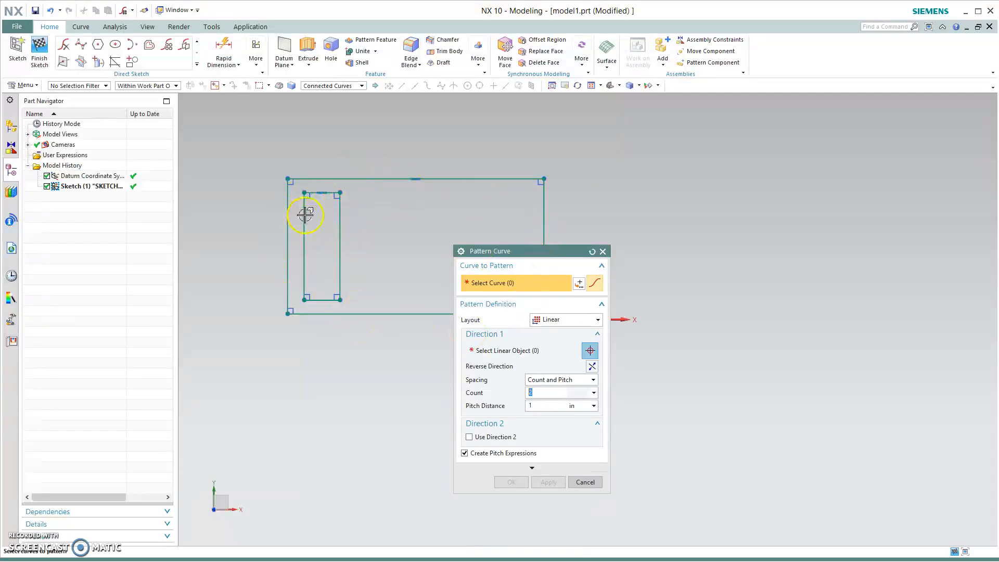
click(322, 193)
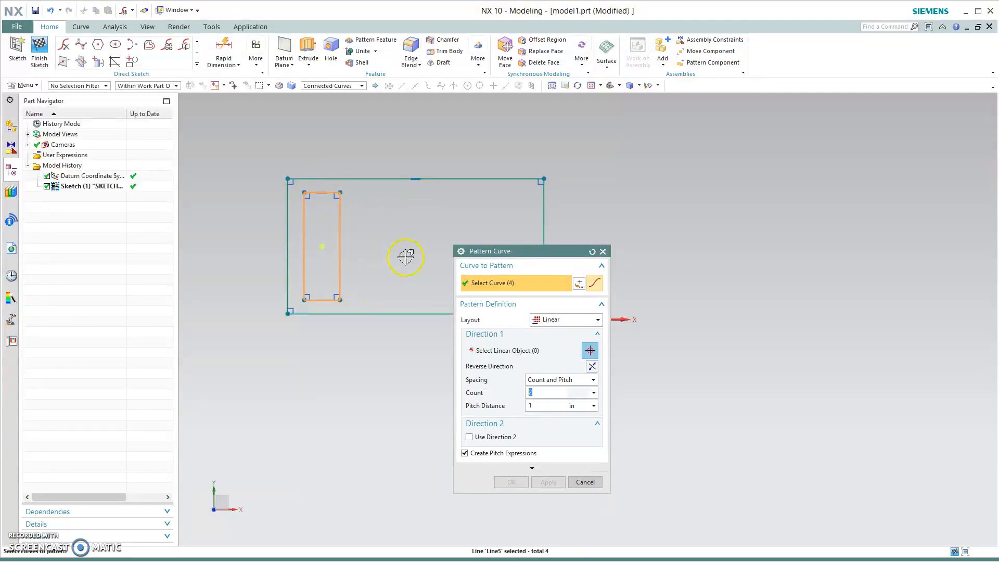
mouse_move(513, 257)
mouse_down()
mouse_move(230, 255)
mouse_move(242, 267)
mouse_up()
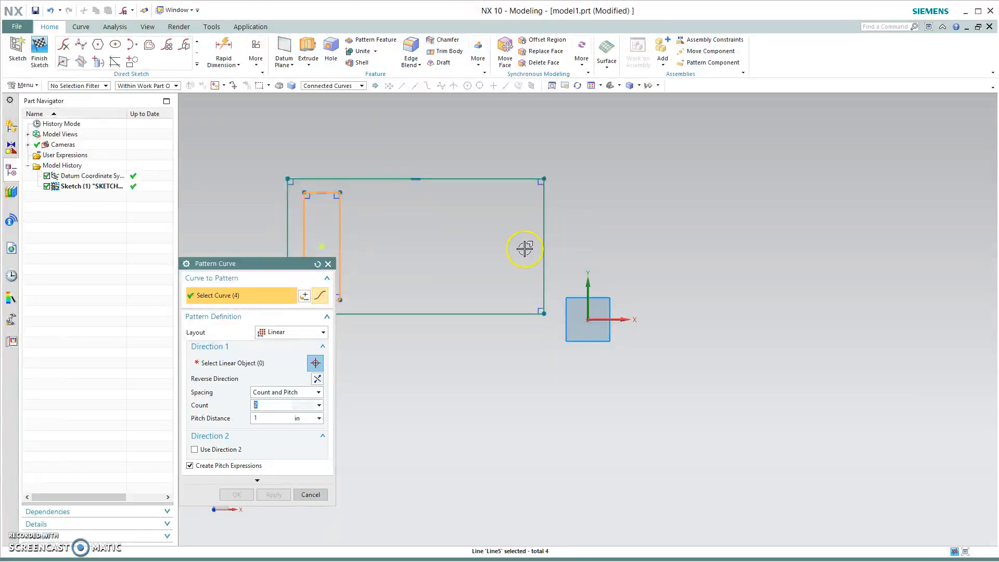
click(297, 333)
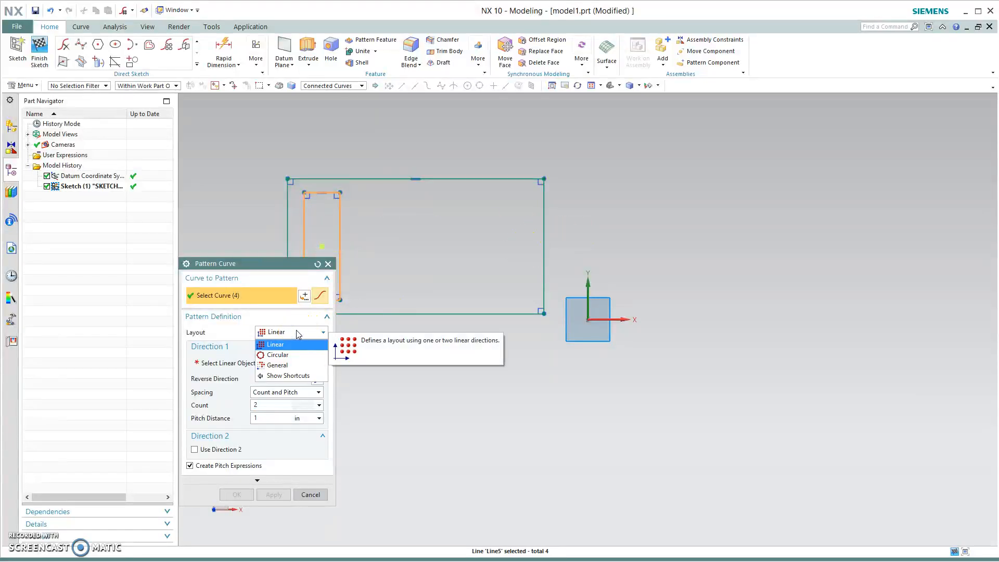
click(289, 344)
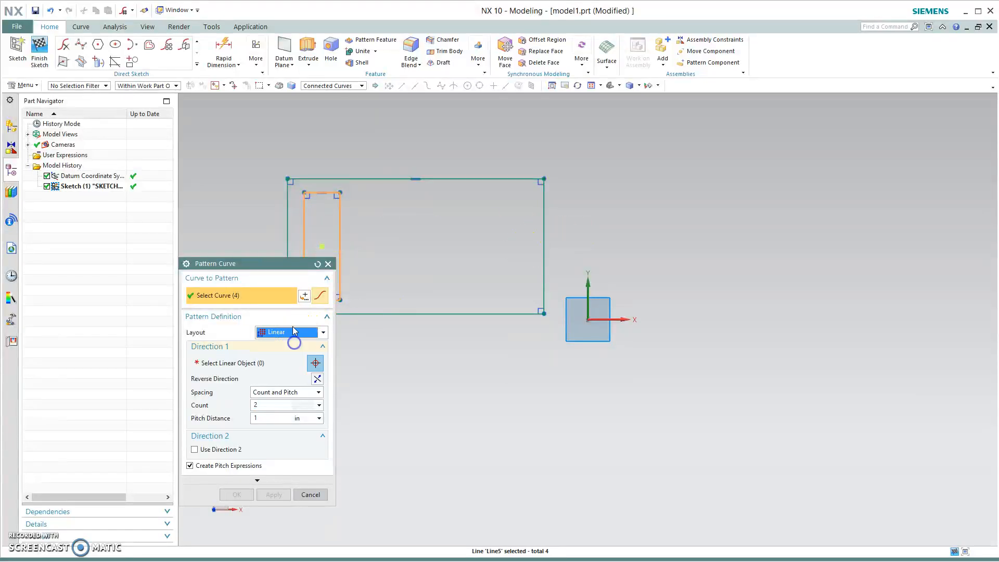
click(261, 363)
drag(292, 258, 146, 283)
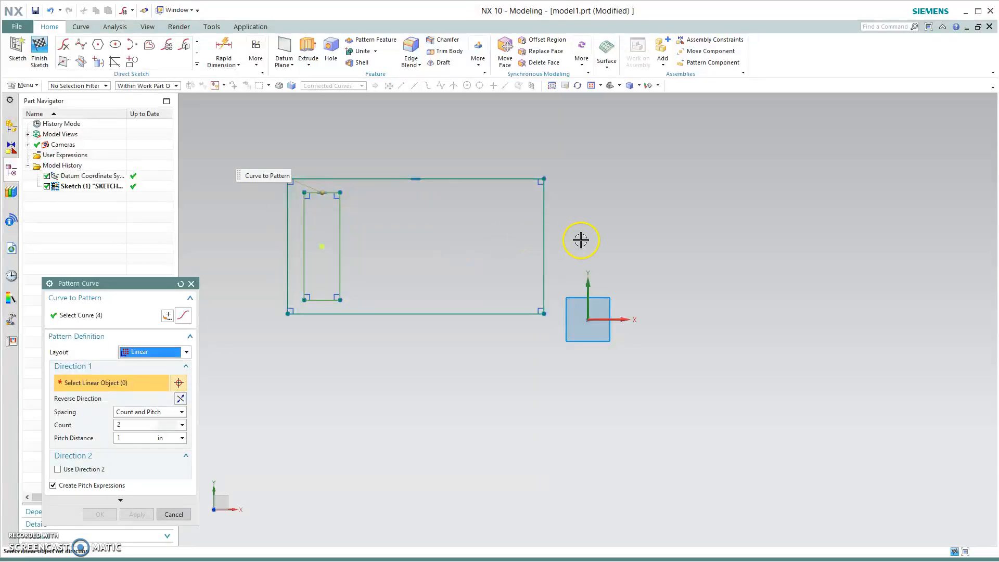
click(628, 323)
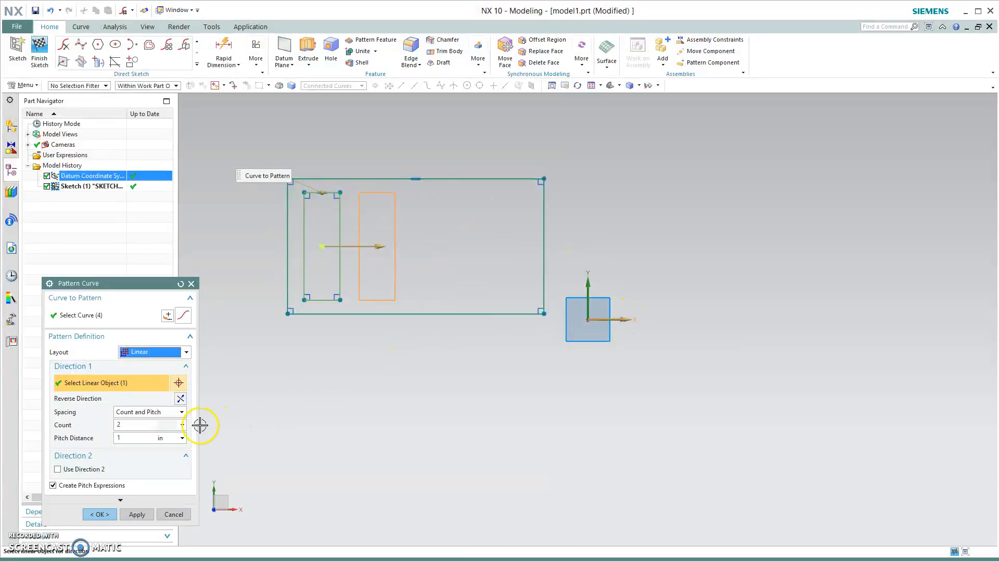
- Switch the pattern spacing to Count and Span and drag the span distance to about 0.95 in
click(137, 425)
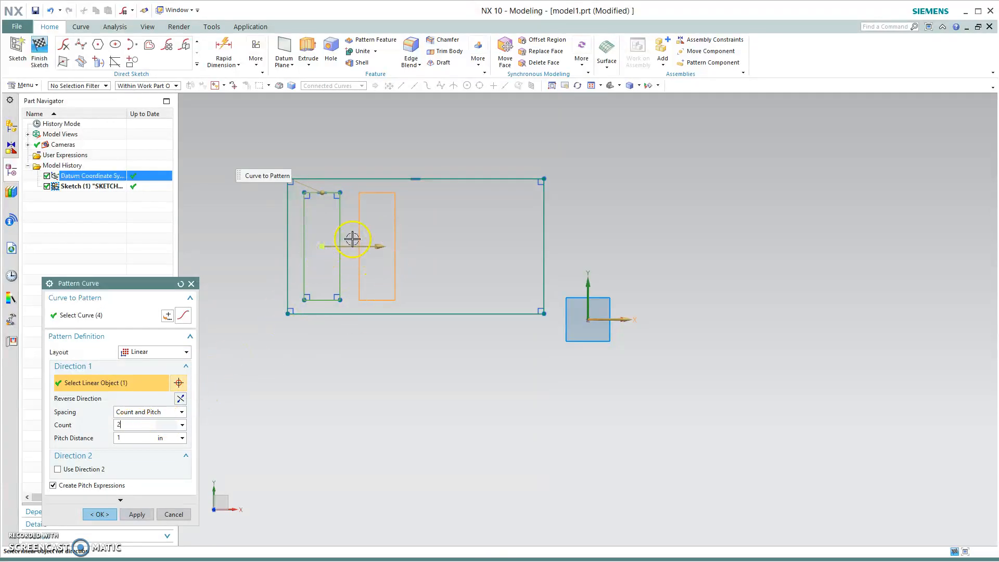
drag(383, 246, 400, 266)
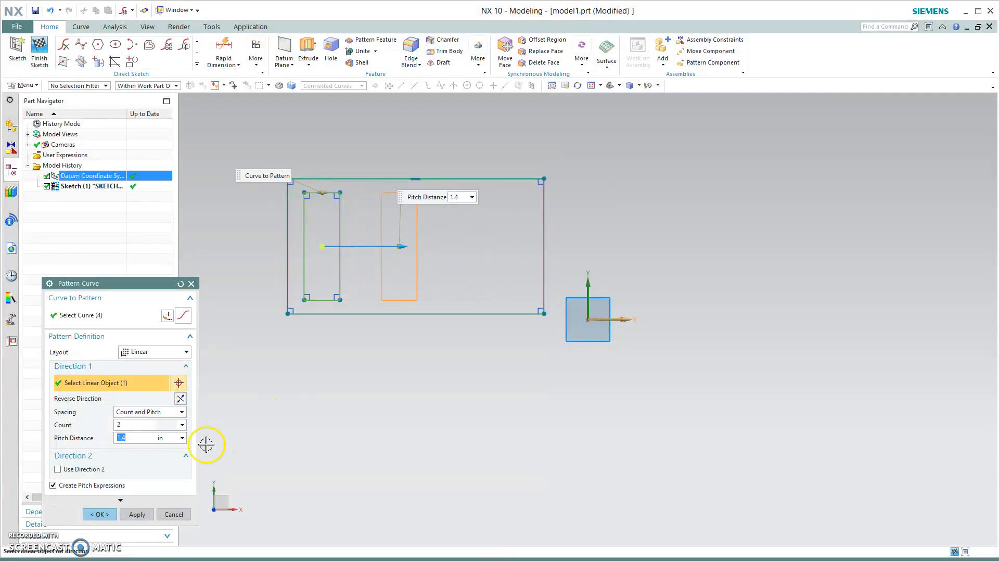
click(154, 413)
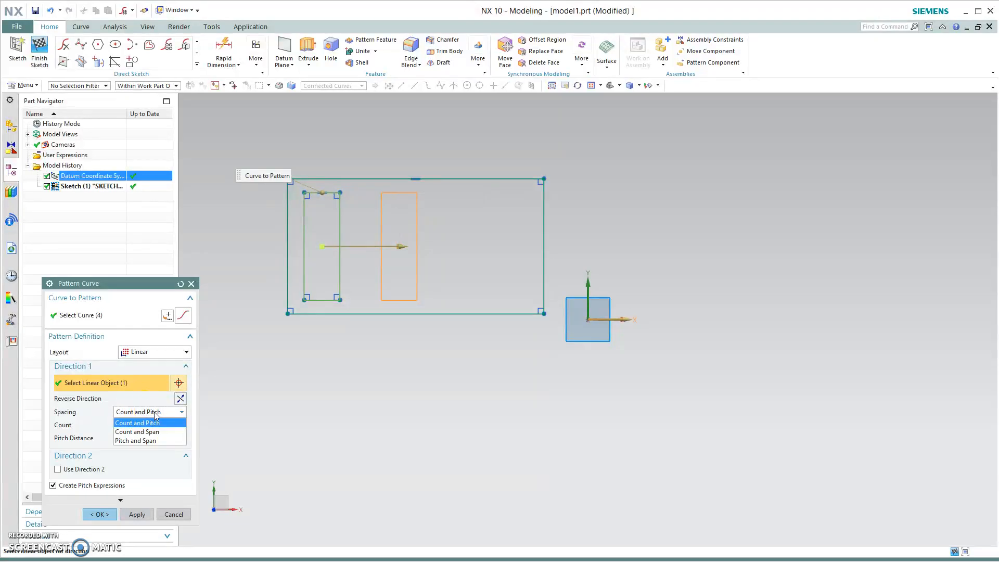
click(155, 432)
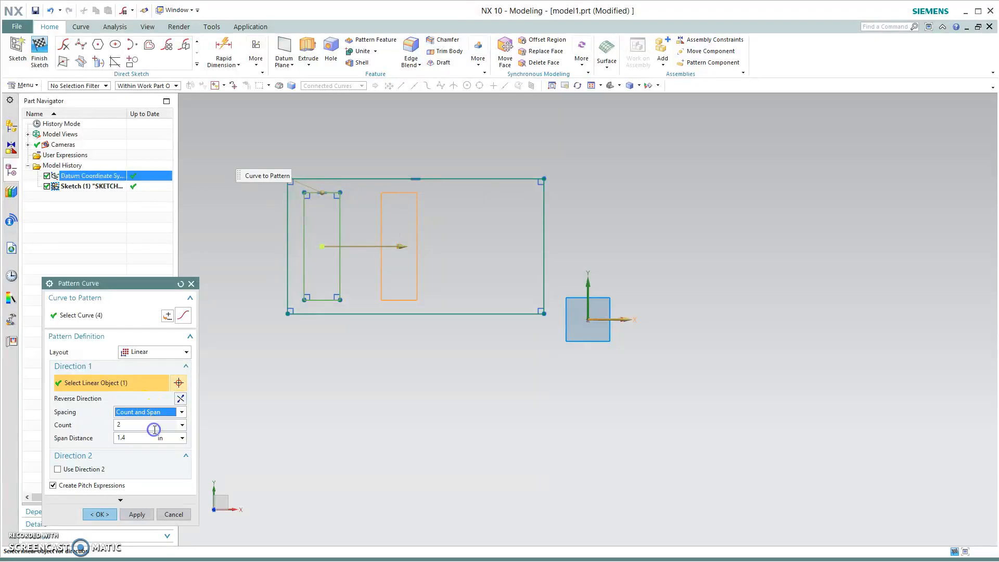
drag(402, 246, 377, 249)
- Set the pattern count to 4 and the span distance to 4 in, then confirm and leave the dialog
drag(119, 438, 150, 440)
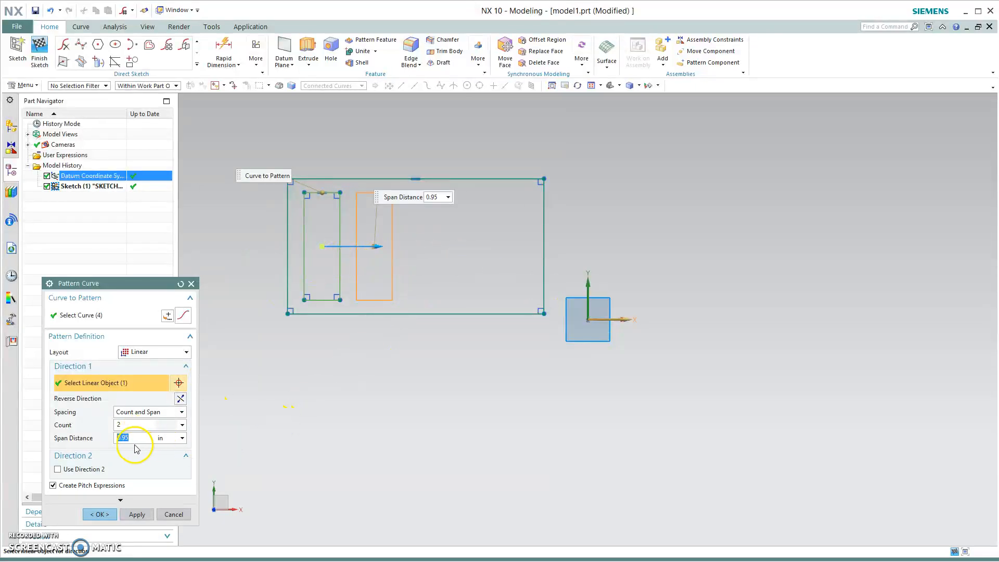
click(130, 423)
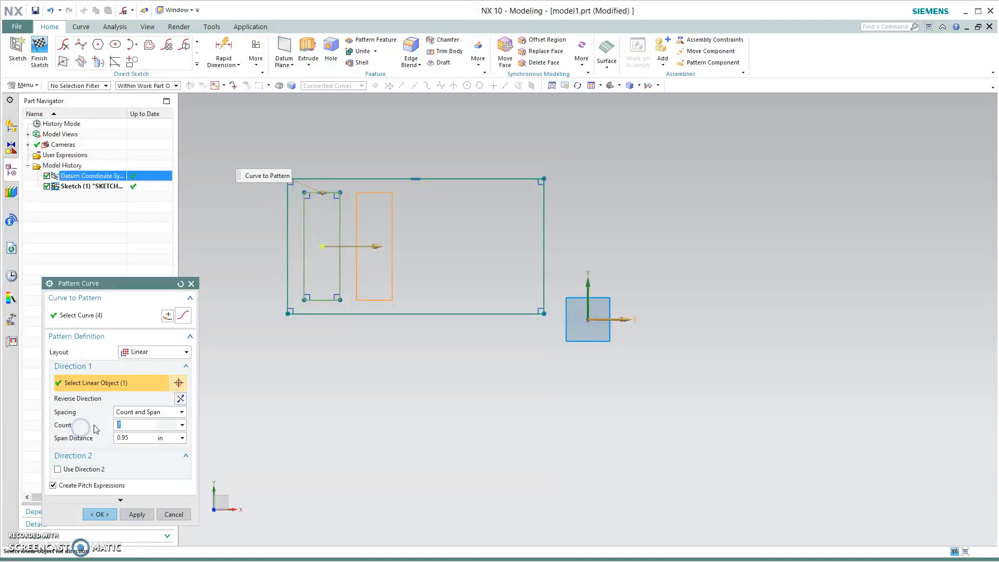
text(4)
click(138, 439)
click(138, 437)
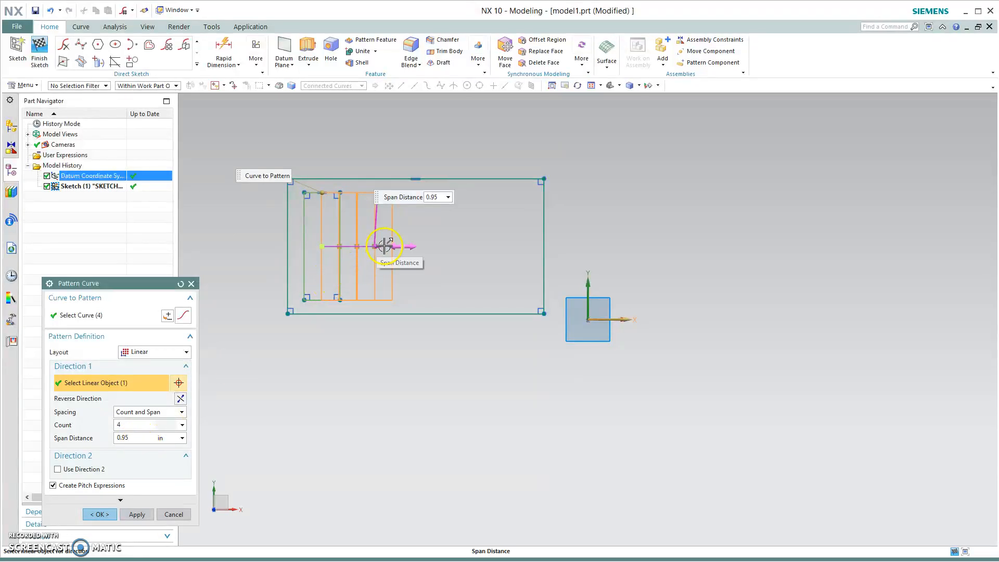
drag(380, 252, 500, 245)
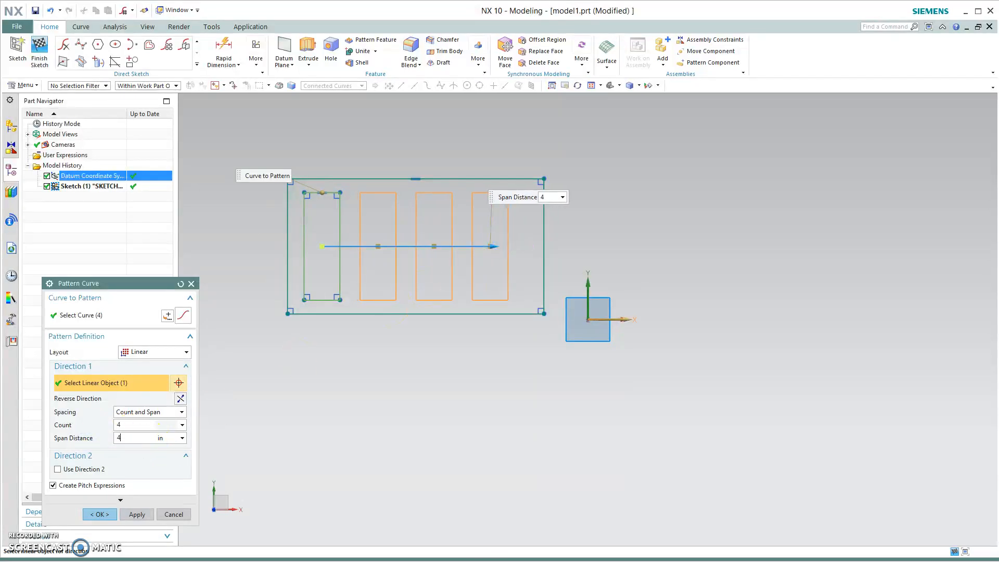
key(Return)
key(Escape)
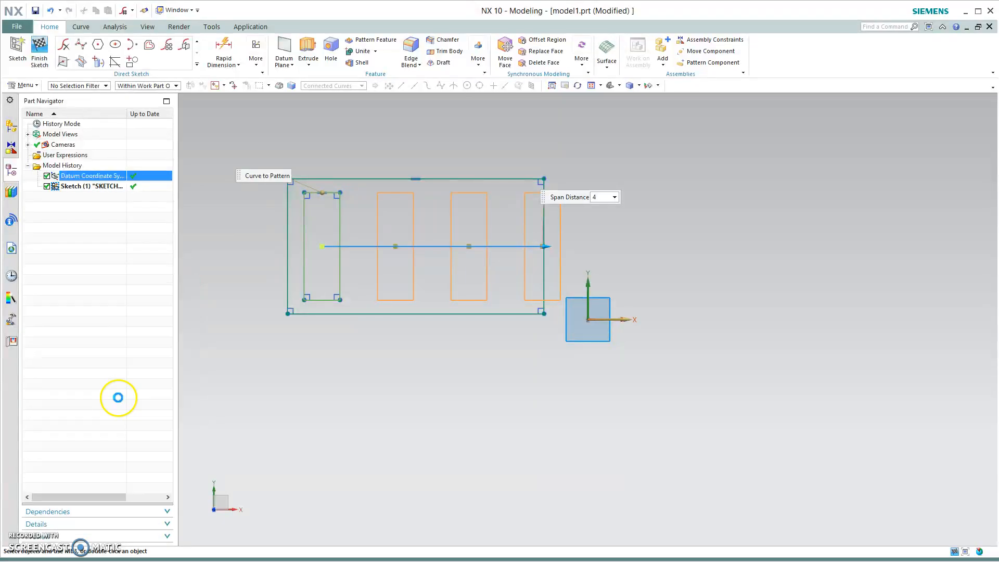
- Restart Pattern Curve on the inner rectangle, directed along the X axis
click(167, 44)
click(339, 245)
click(134, 383)
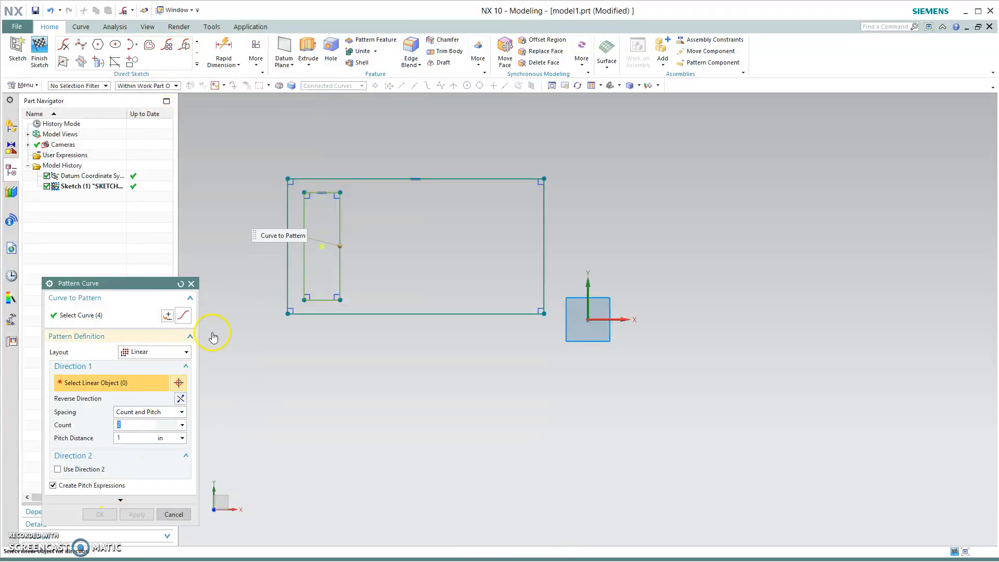
click(630, 319)
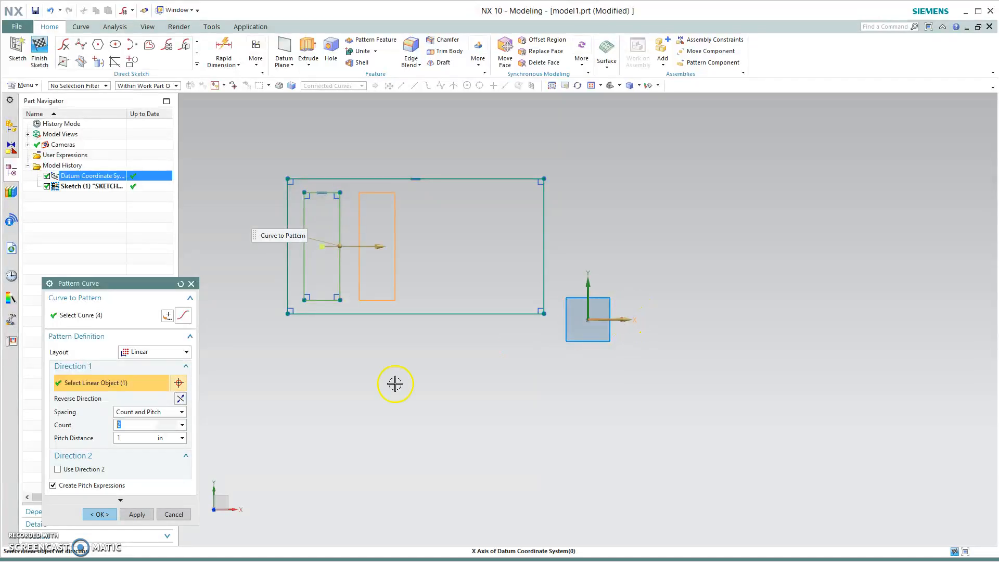
- Switch the pattern spacing of the restarted Pattern Curve to Count and Span
click(147, 414)
click(146, 431)
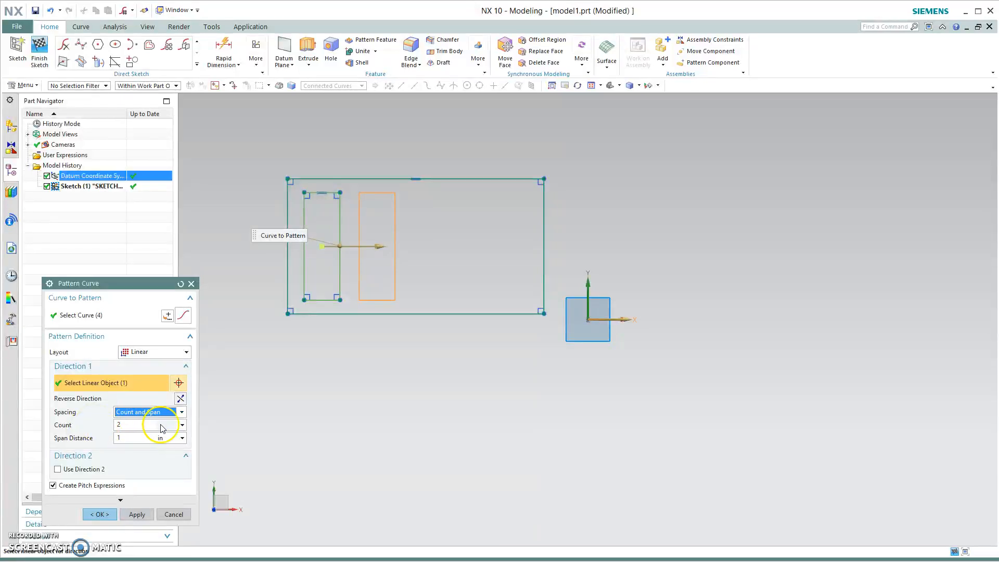
click(149, 414)
click(139, 440)
click(144, 413)
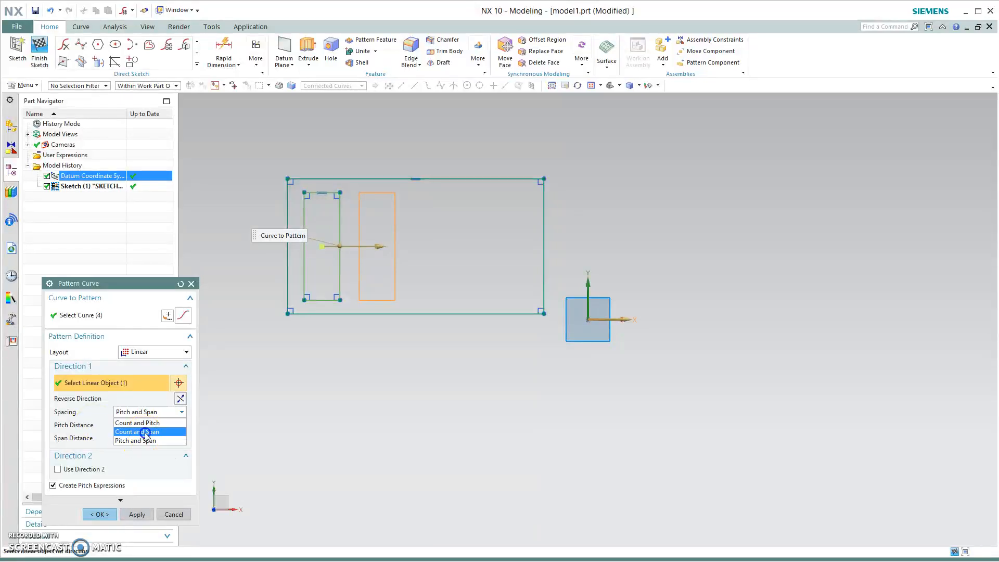
click(140, 431)
- Set the pattern count to 5, drag the span distance to about 3.35 in, and confirm the linear pattern
click(155, 425)
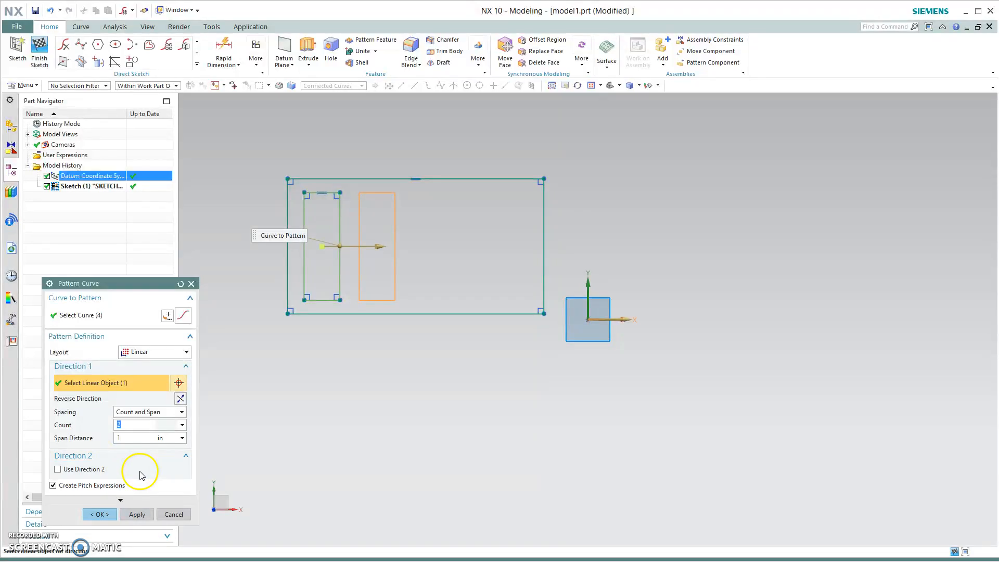
click(133, 438)
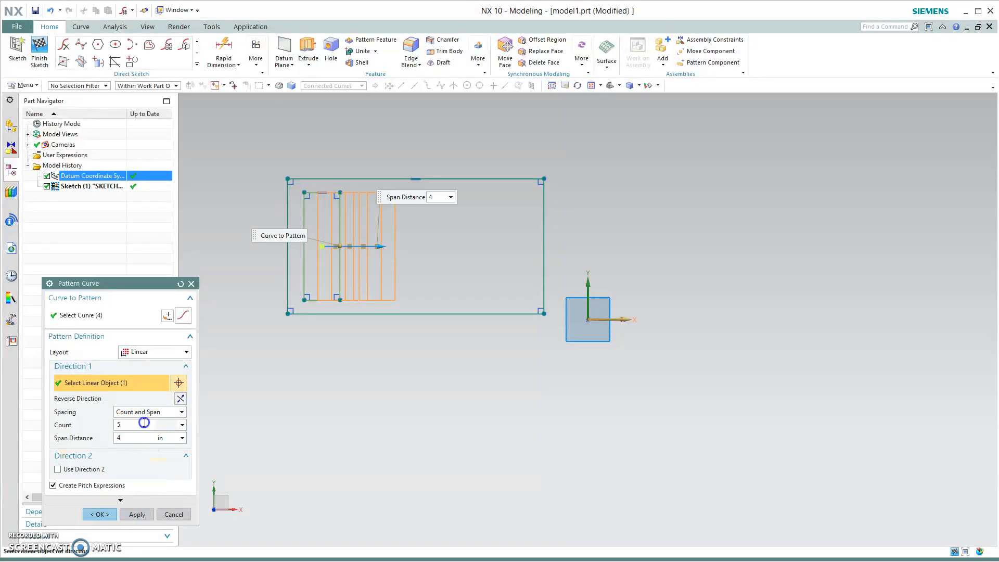
drag(497, 251, 517, 246)
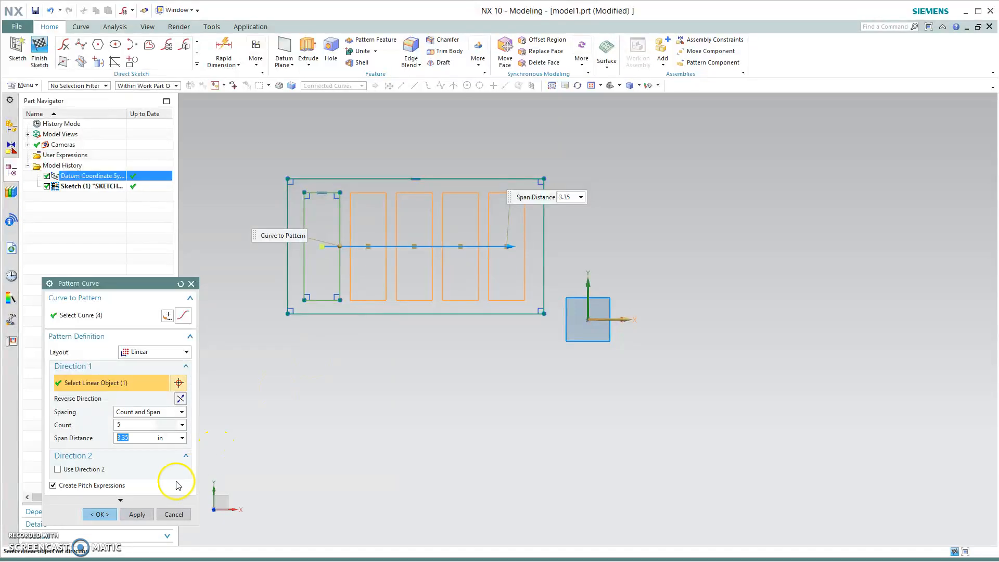
click(89, 513)
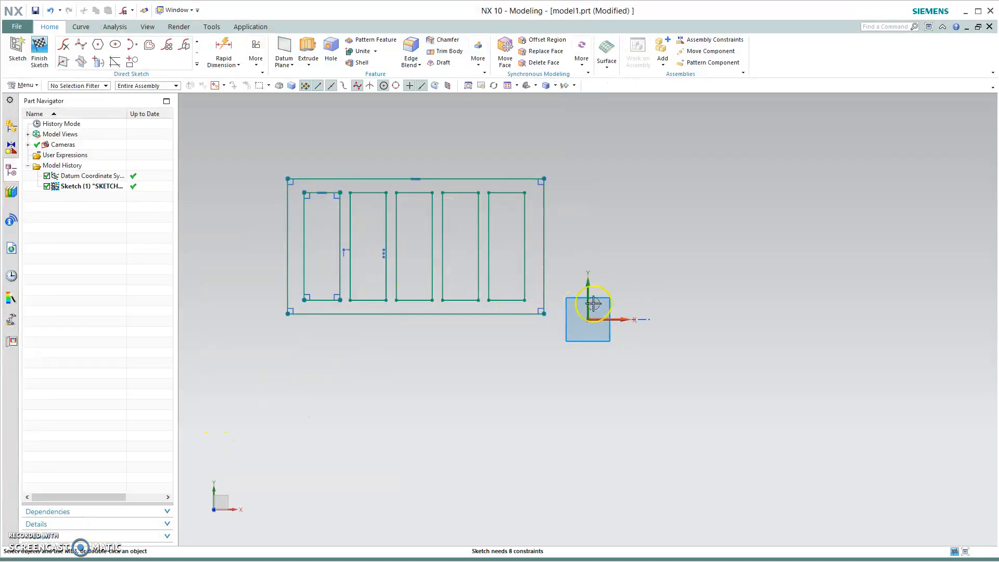
- Sketch a large circle in the empty area to the right of the rectangular outline
shift+middle_drag(686, 387, 367, 422)
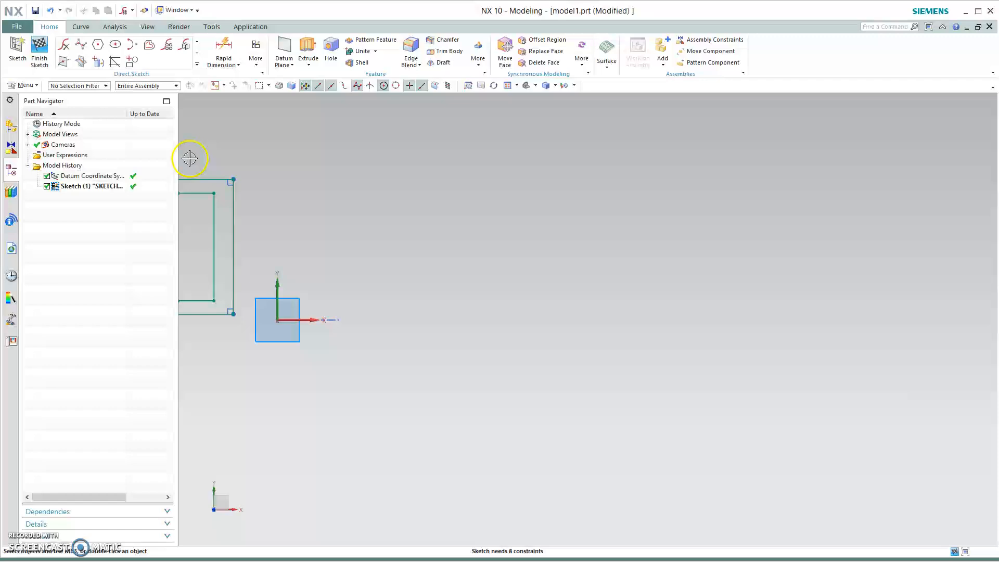
click(197, 40)
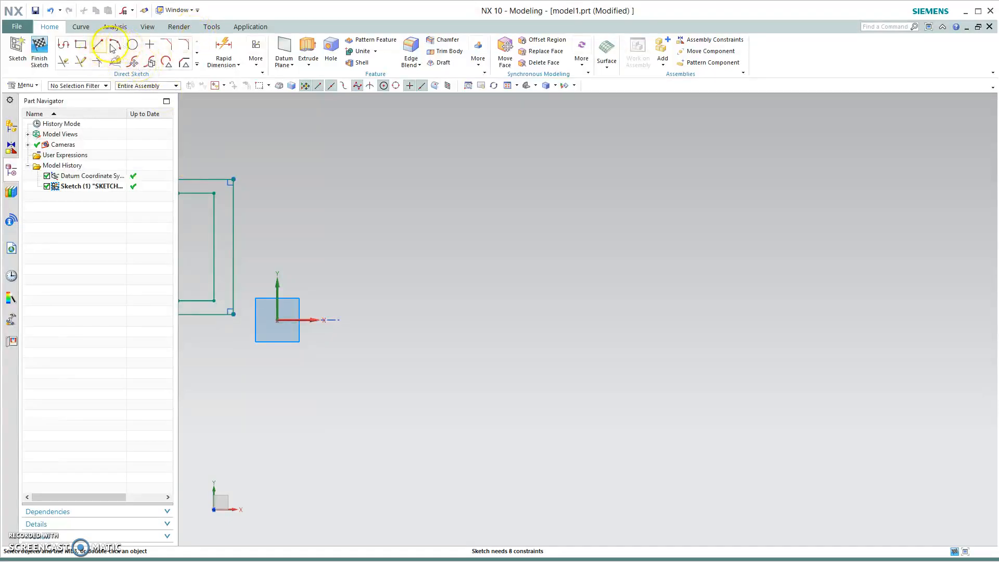
click(133, 45)
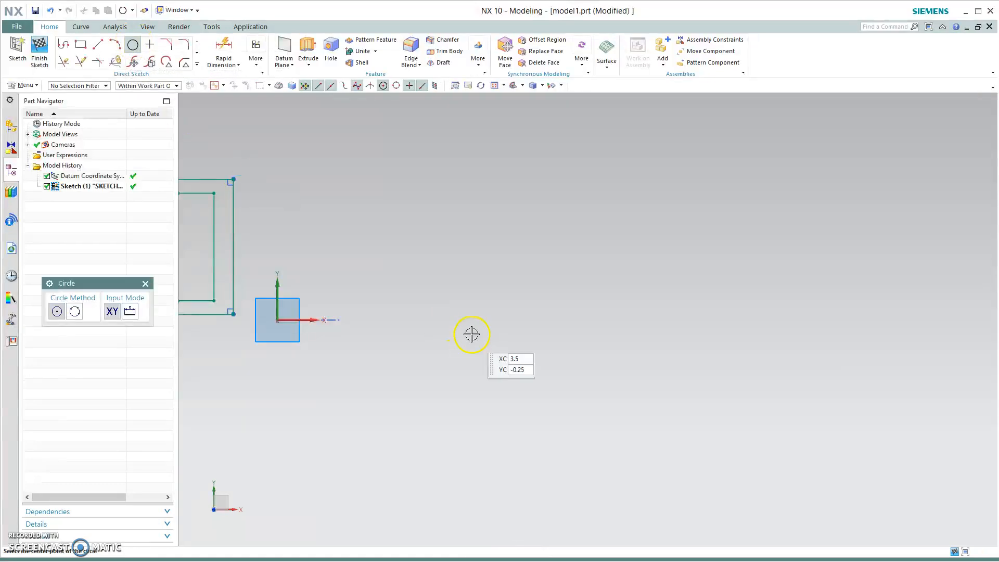
click(471, 198)
click(530, 249)
key(Escape)
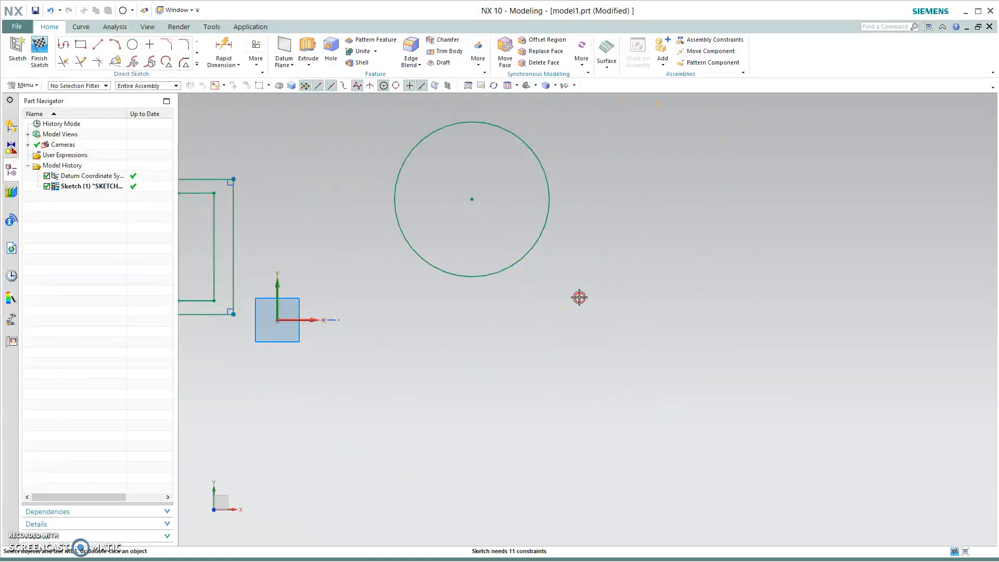
shift+middle_drag(579, 296, 595, 385)
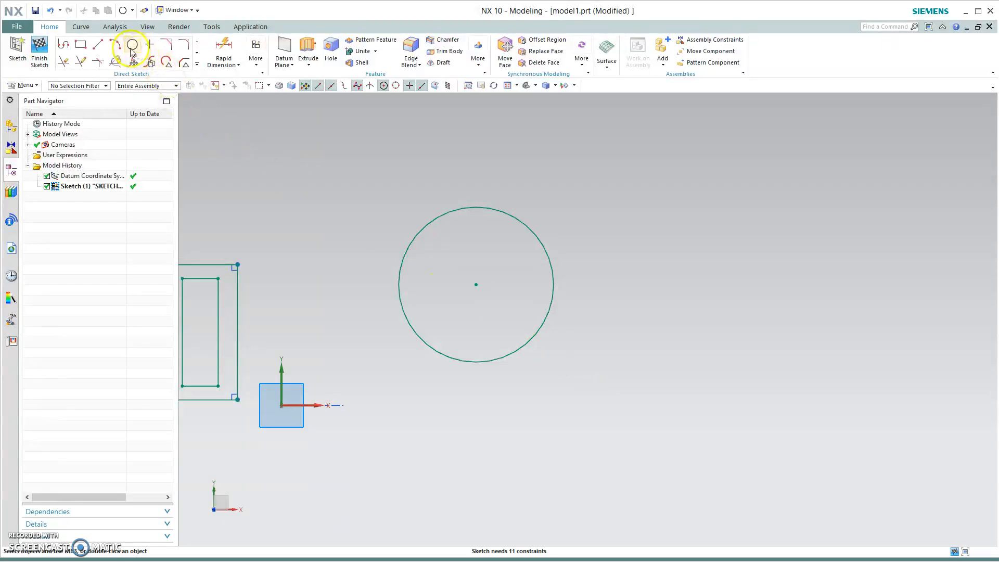
click(131, 46)
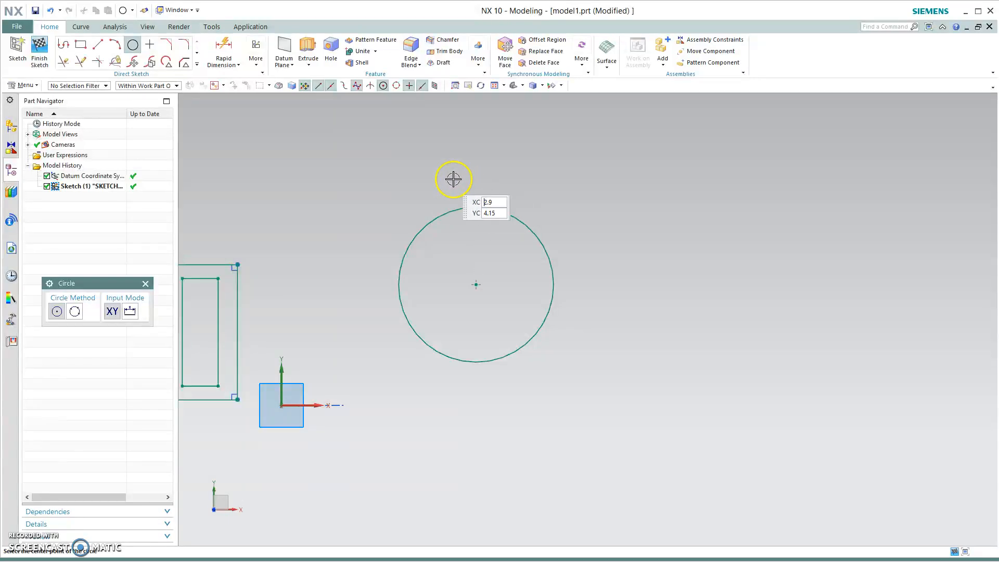
click(473, 223)
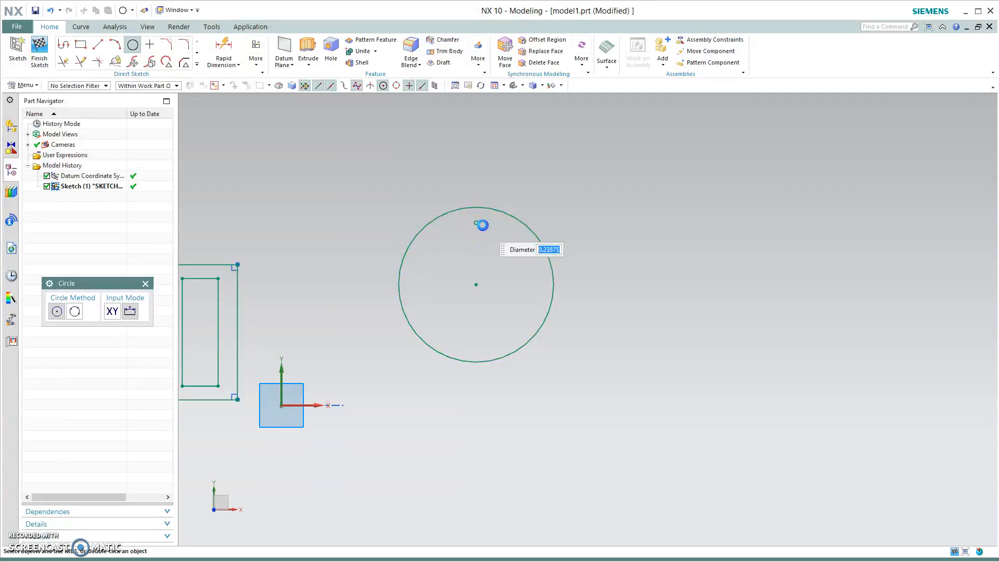
click(482, 225)
click(476, 284)
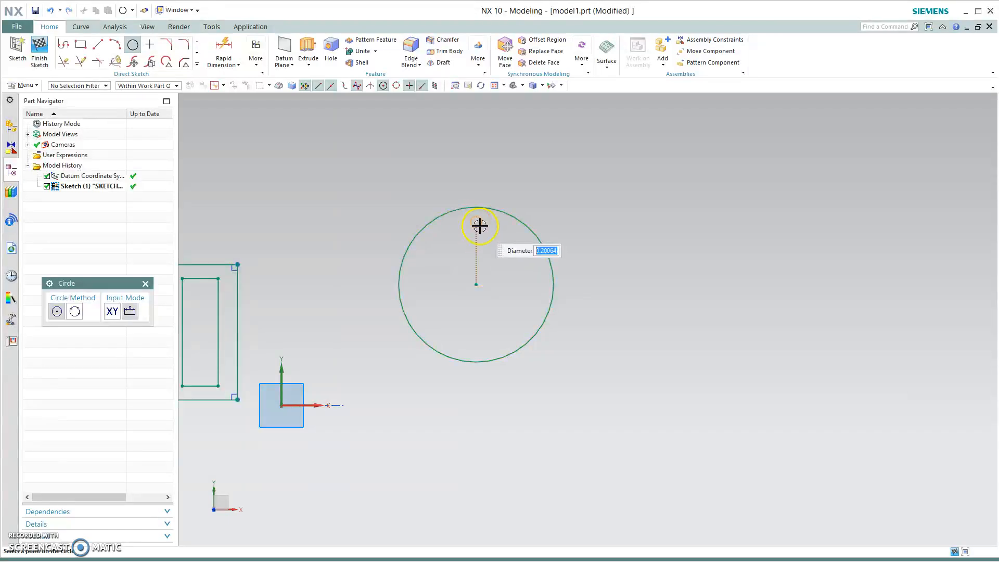
key(Escape)
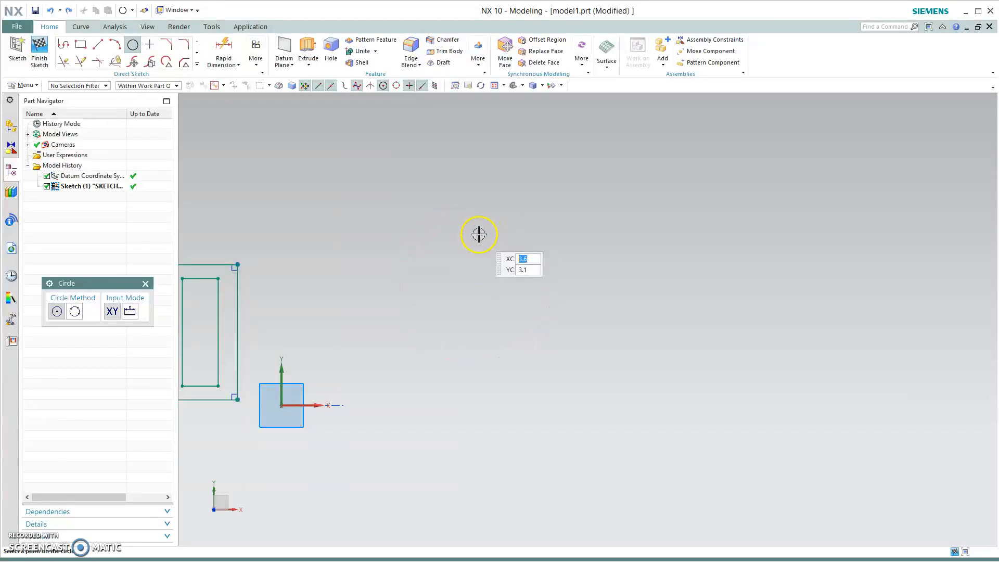
click(132, 45)
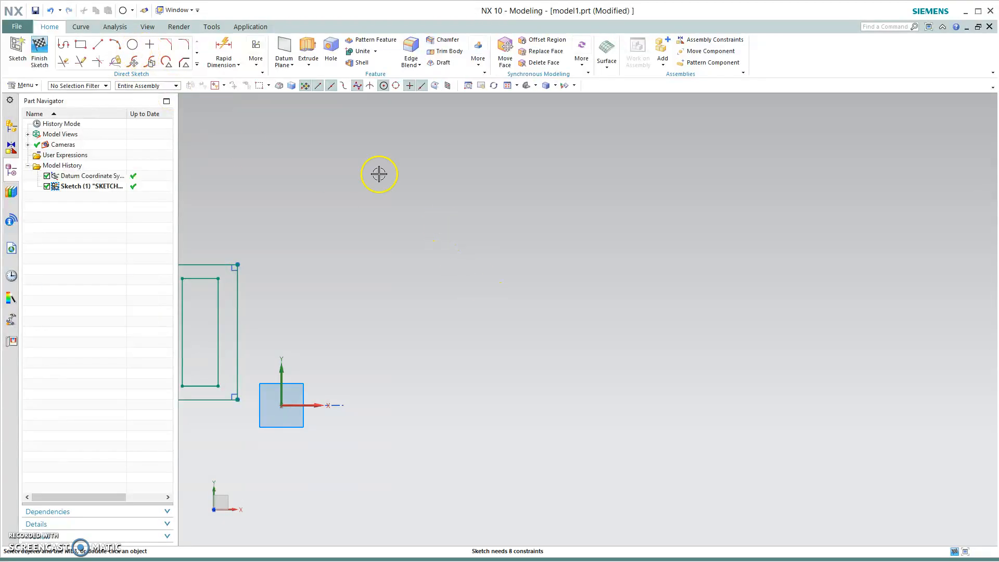
click(132, 44)
click(362, 182)
key(Escape)
- Sketch a circle about 2 in in diameter and a smaller concentric circle inside it
click(466, 209)
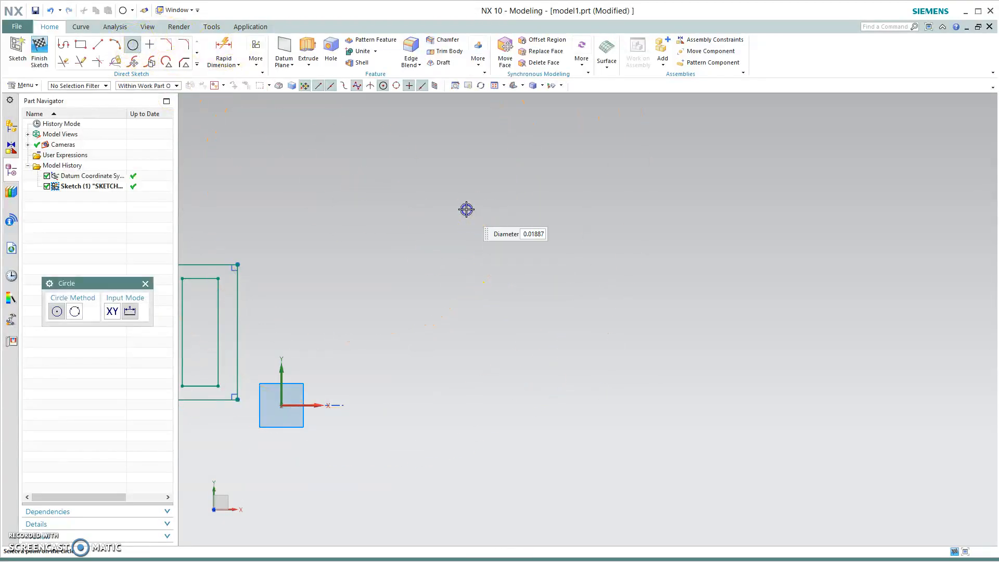
click(535, 250)
click(466, 210)
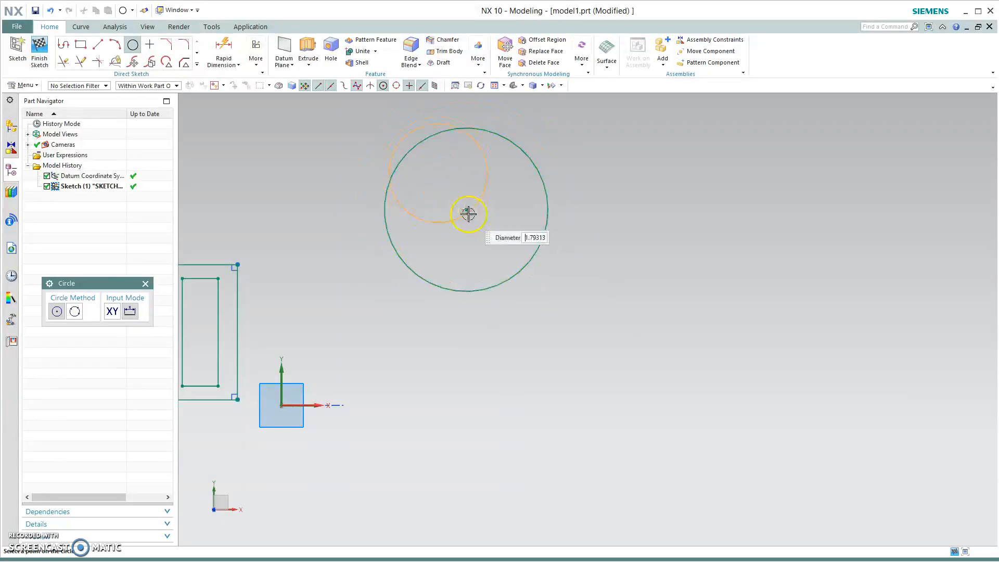
click(508, 183)
key(Escape)
- Convert the inner concentric circle to a reference curve
right_click(512, 193)
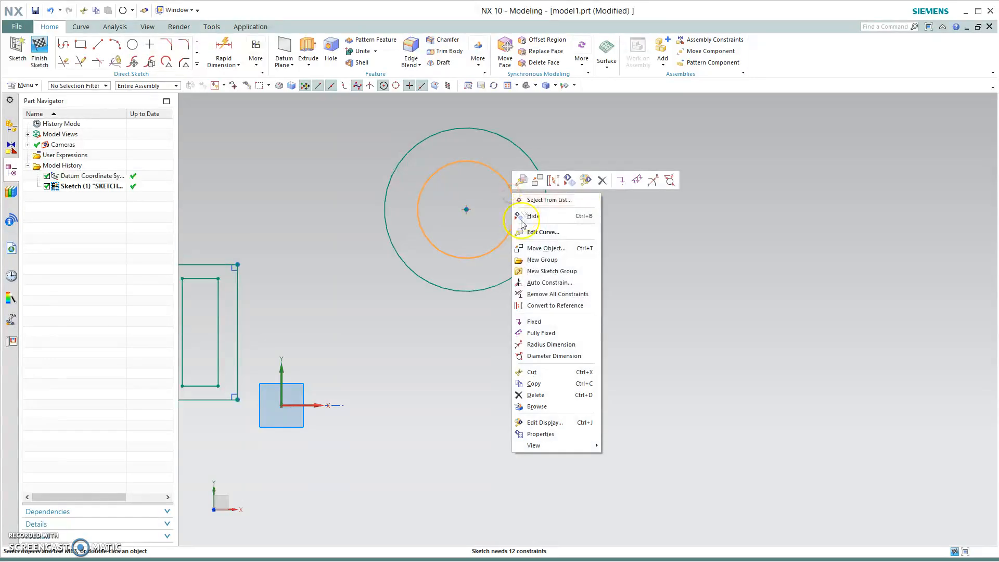
click(562, 307)
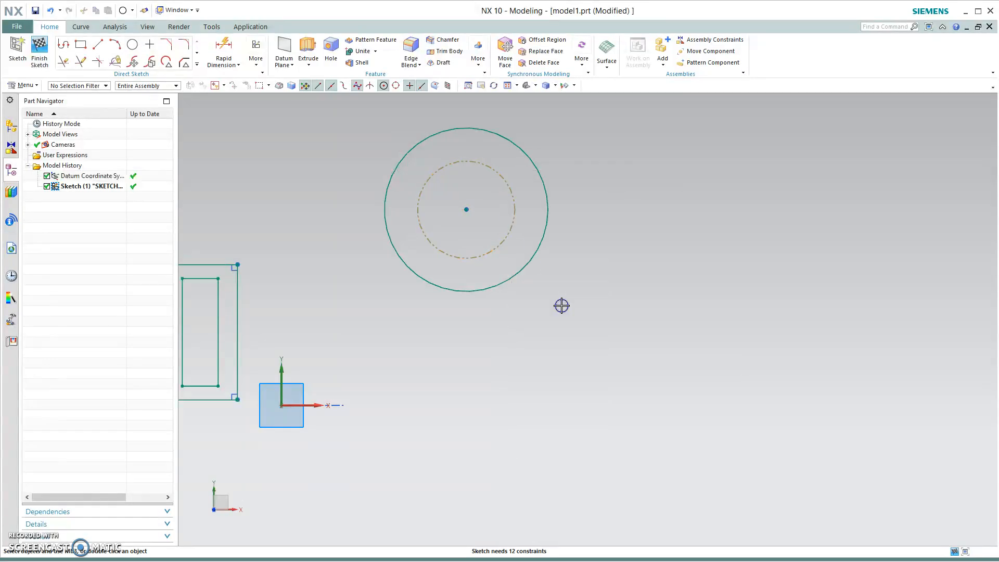
- Sketch a small circle centred on the top point of the reference circle
click(126, 46)
click(466, 161)
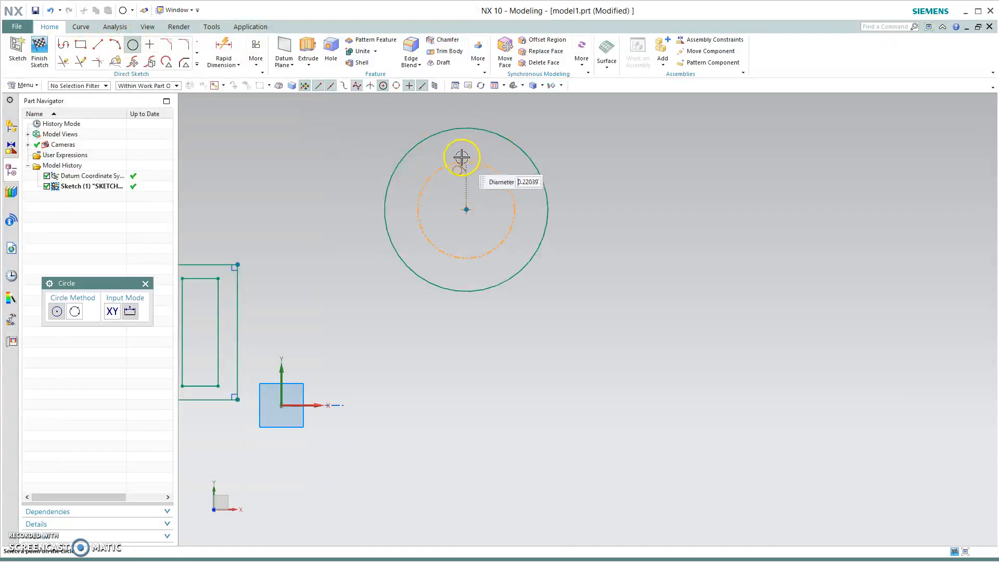
click(455, 162)
key(Escape)
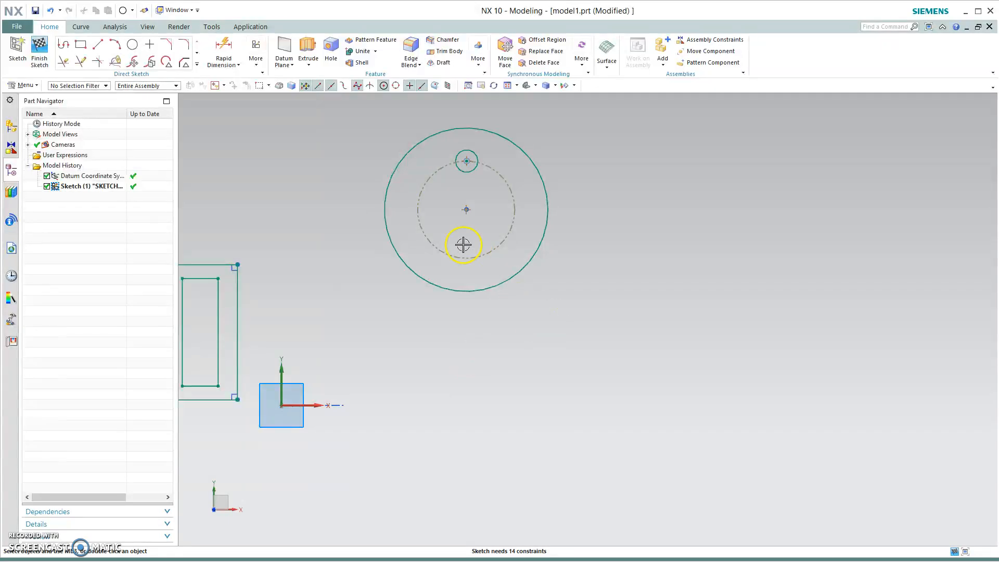
- Start Pattern Curve on the small circle with a Circular layout rotating about the large circle's centre
click(196, 55)
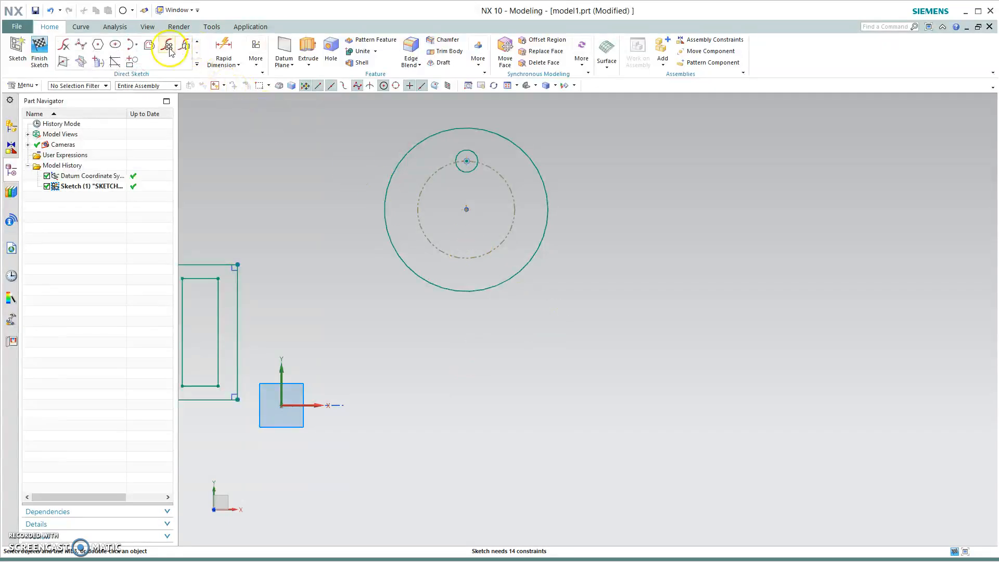
click(168, 46)
click(470, 149)
click(156, 352)
click(140, 371)
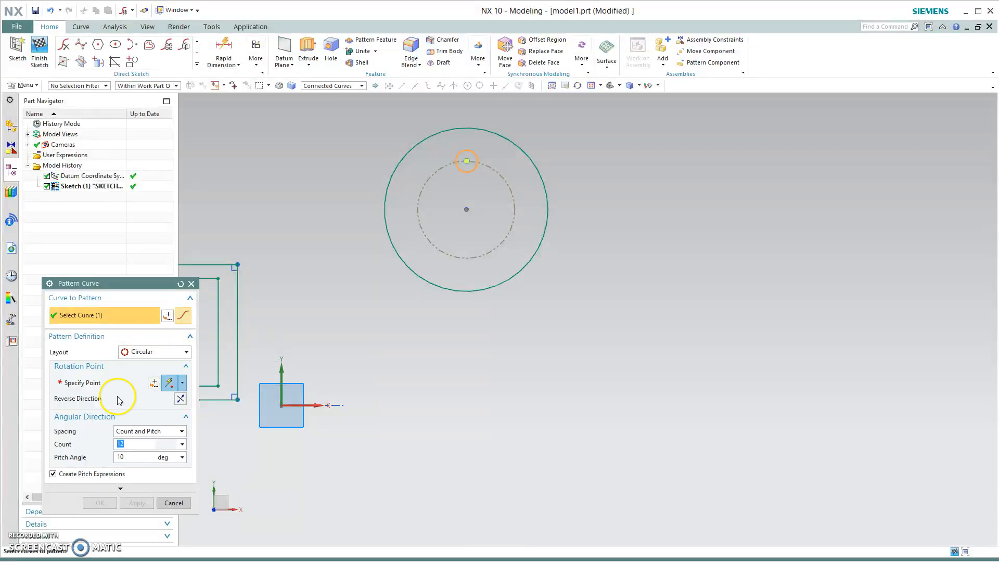
drag(128, 282, 255, 168)
click(231, 267)
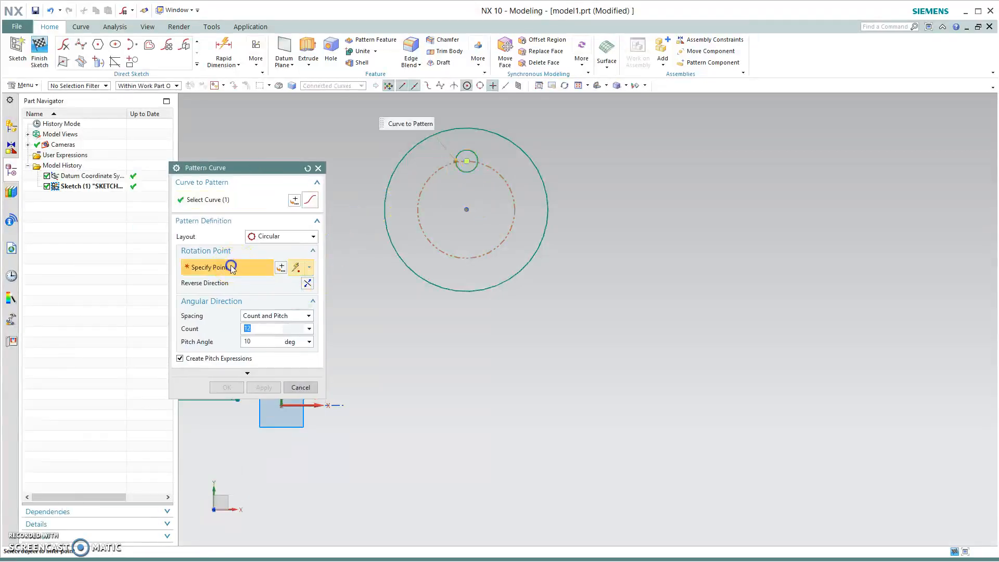
click(465, 209)
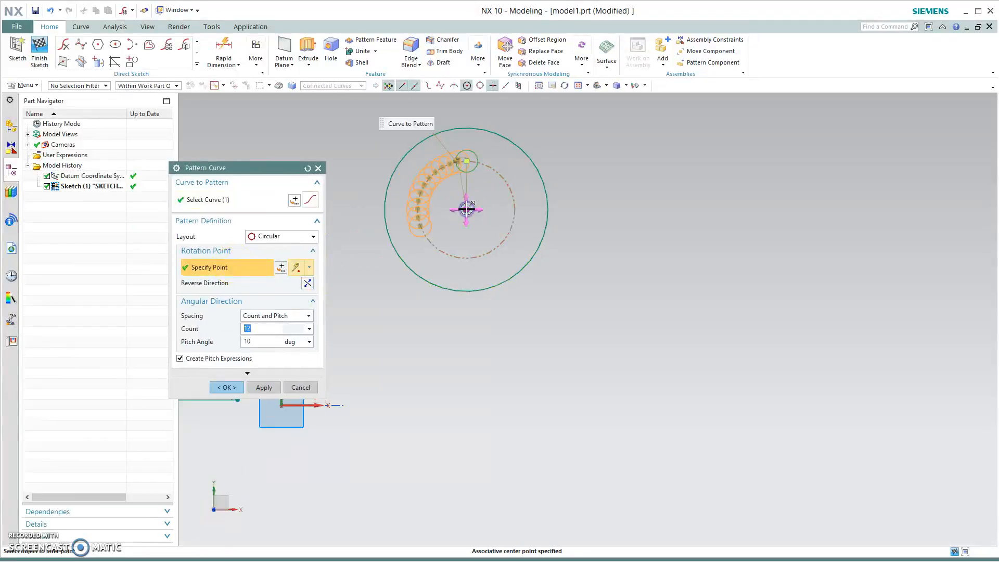
- Set the circular pattern to Count and Span with 10 copies over a 360 deg span and confirm
click(293, 321)
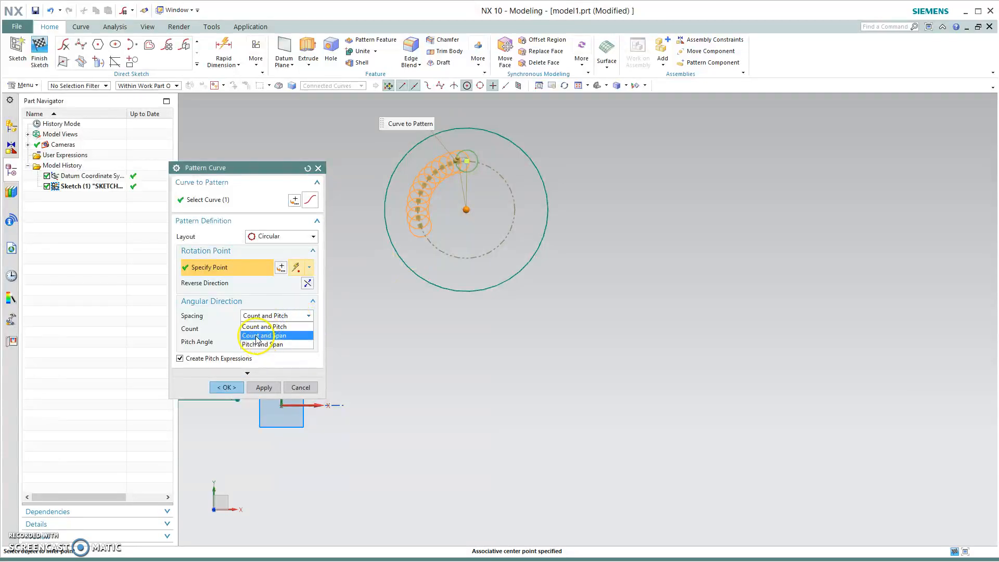
click(261, 339)
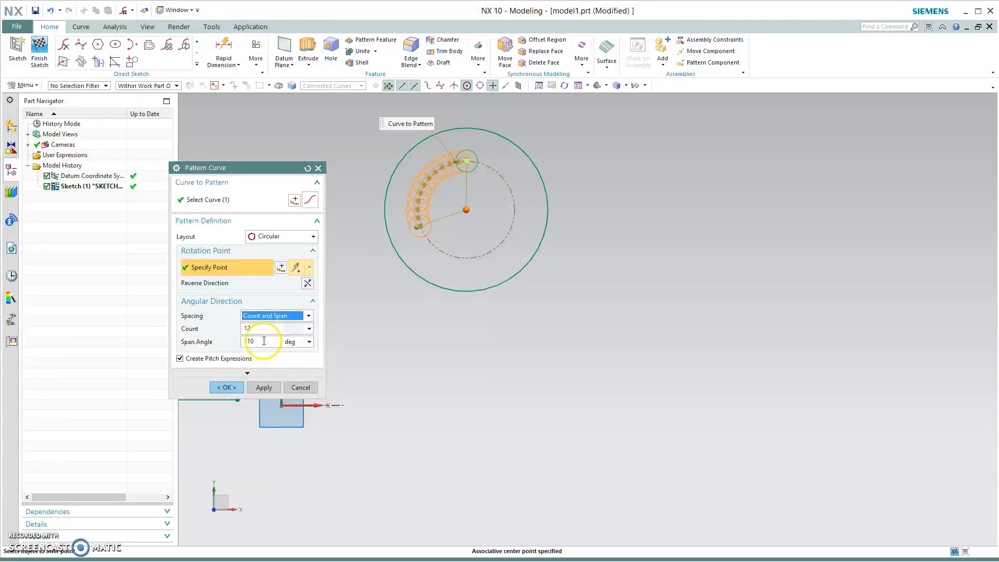
click(257, 340)
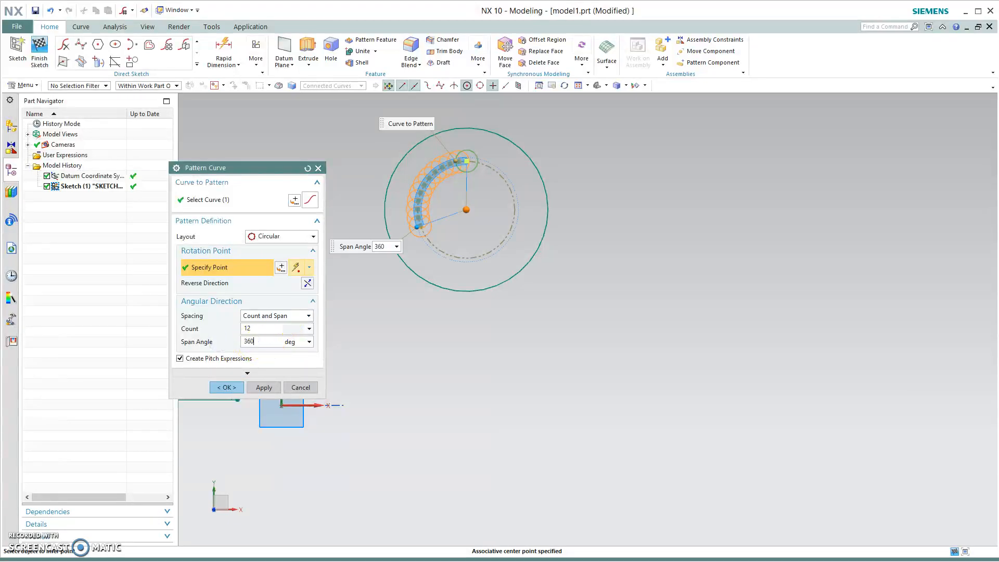
click(256, 327)
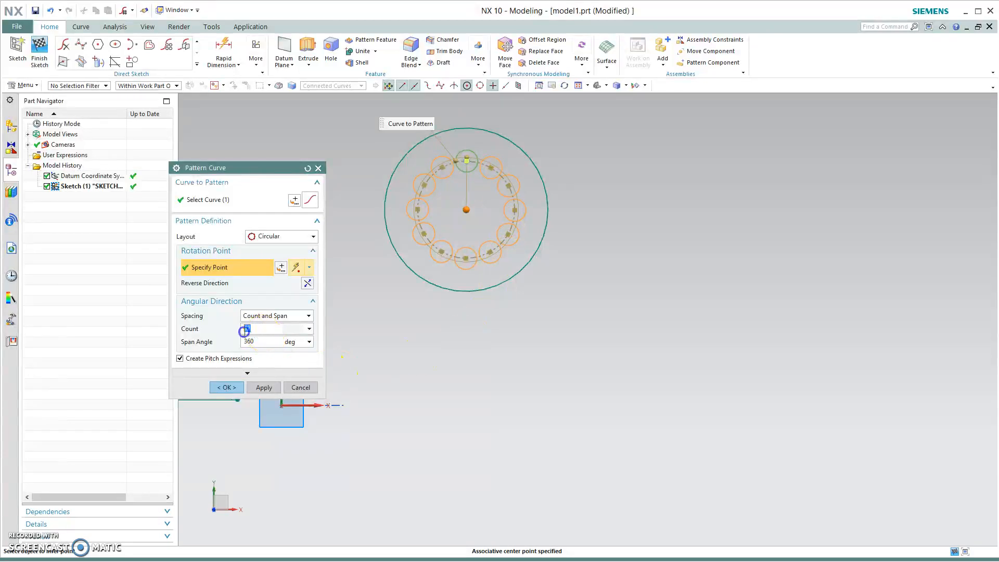
click(267, 343)
click(263, 332)
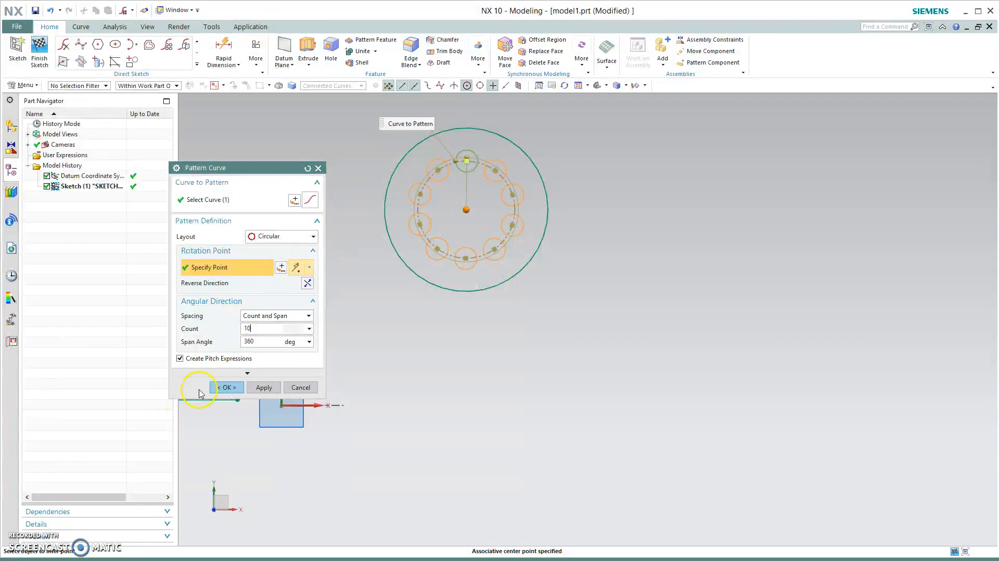
click(224, 390)
- Delete all the circles and the circular pattern from the sketch
shift+middle_drag(505, 363, 657, 374)
click(498, 266)
scroll(625, 279, up, 2)
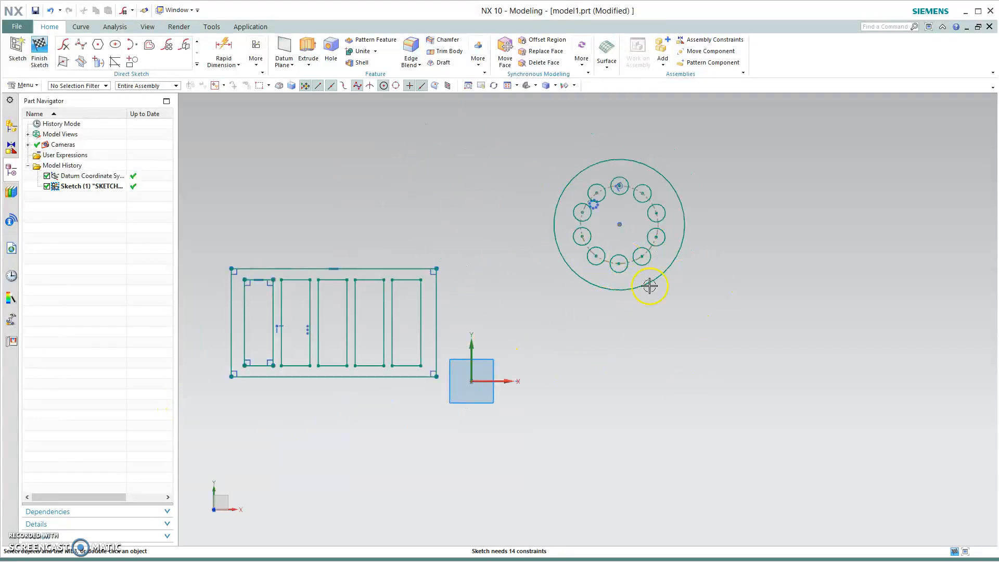
mouse_move(718, 425)
shift+middle_down()
mouse_move(614, 404)
mouse_move(639, 401)
shift+middle_up()
drag(439, 134, 706, 354)
key(Delete)
- Extrude the slotted rectangular outline 1 in as a new solid body
shift+middle_drag(483, 477, 729, 491)
click(307, 45)
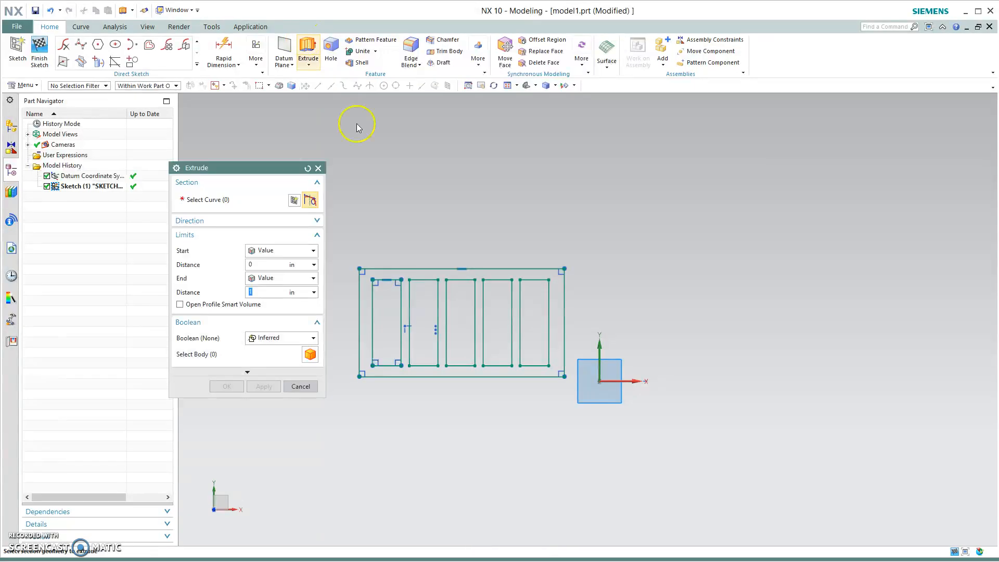
click(462, 268)
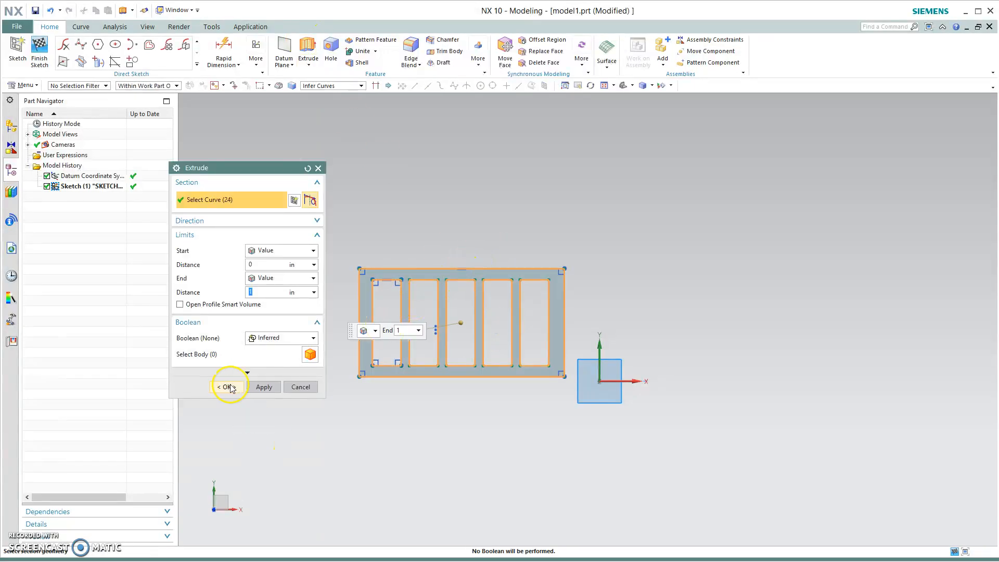
click(229, 387)
middle_drag(430, 426, 378, 473)
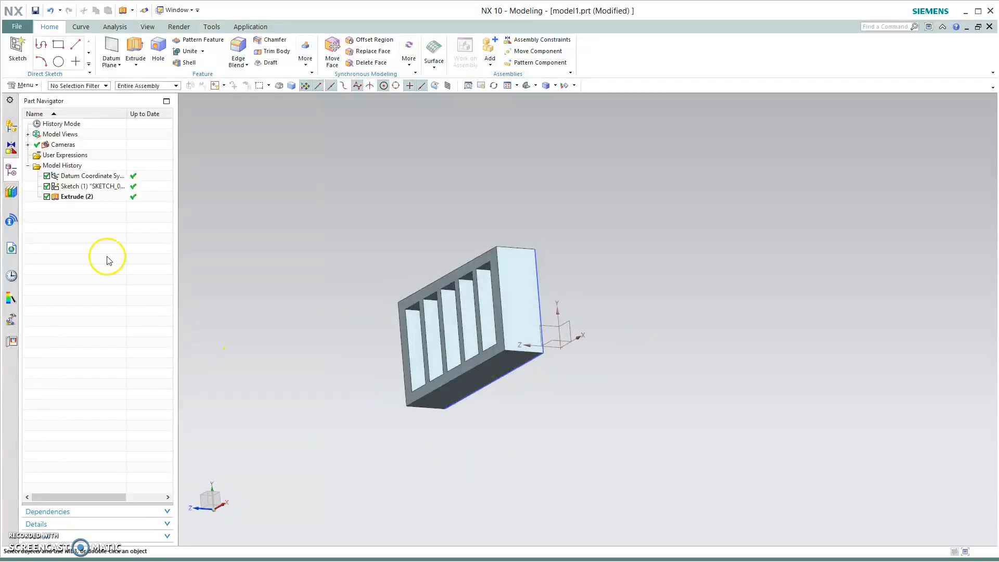
- Edit the first sketch, delete all the slot rectangles inside the outline, and finish the sketch
double_click(73, 187)
scroll(331, 314, down, 5)
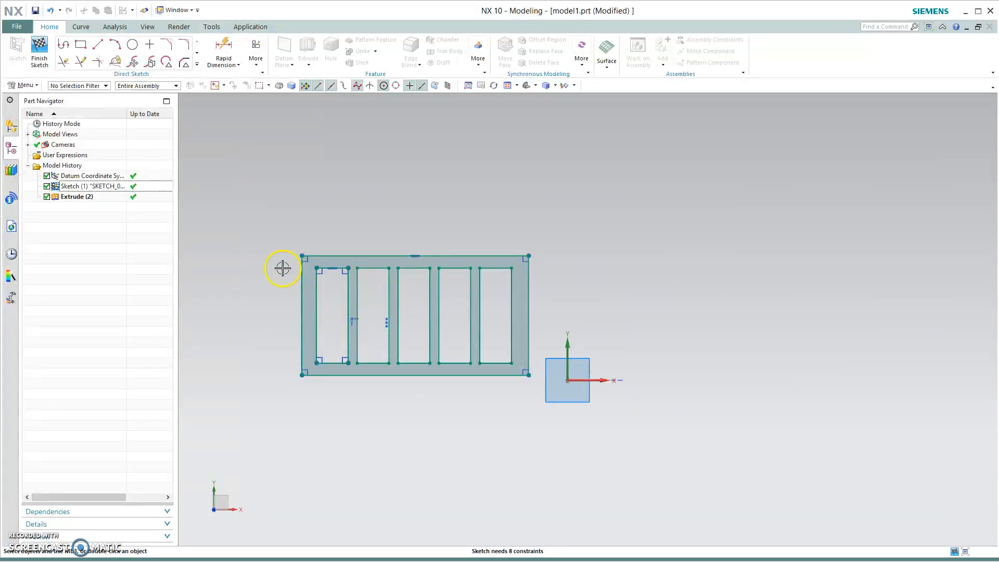
drag(311, 263, 515, 371)
click(490, 418)
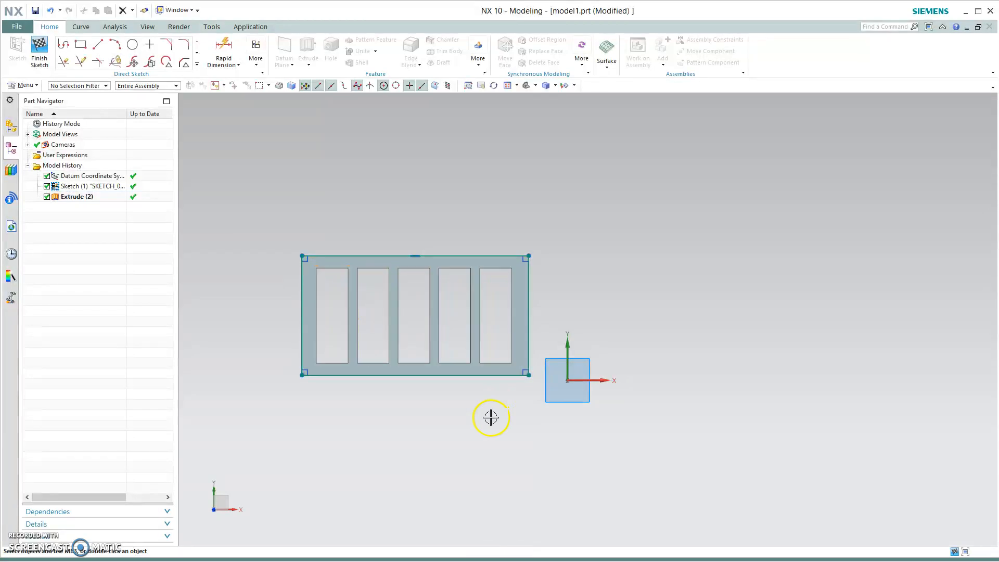
click(39, 51)
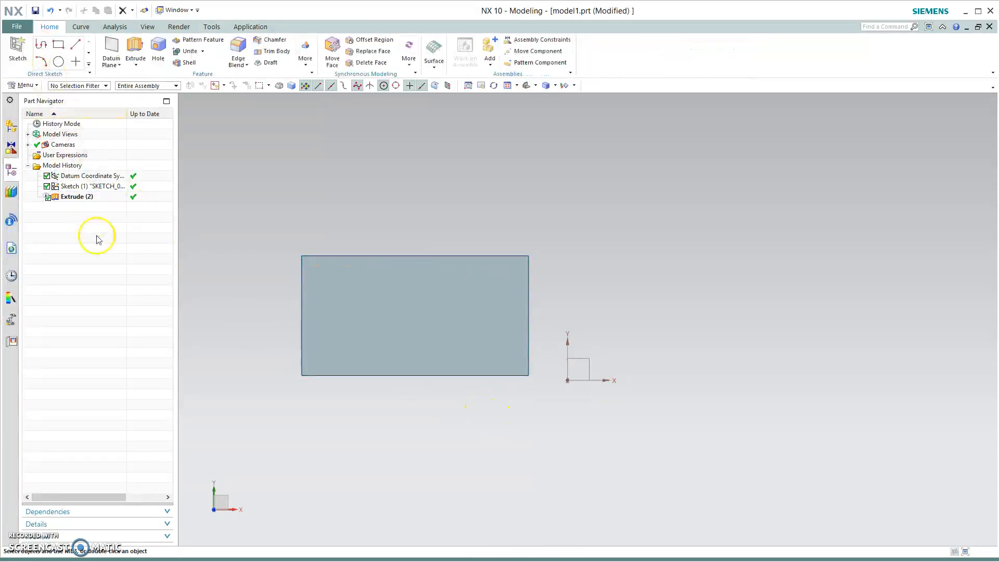
- Create a new sketch on the front face of the extruded plate
scroll(409, 442, up, 1)
shift+middle_drag(369, 432, 403, 431)
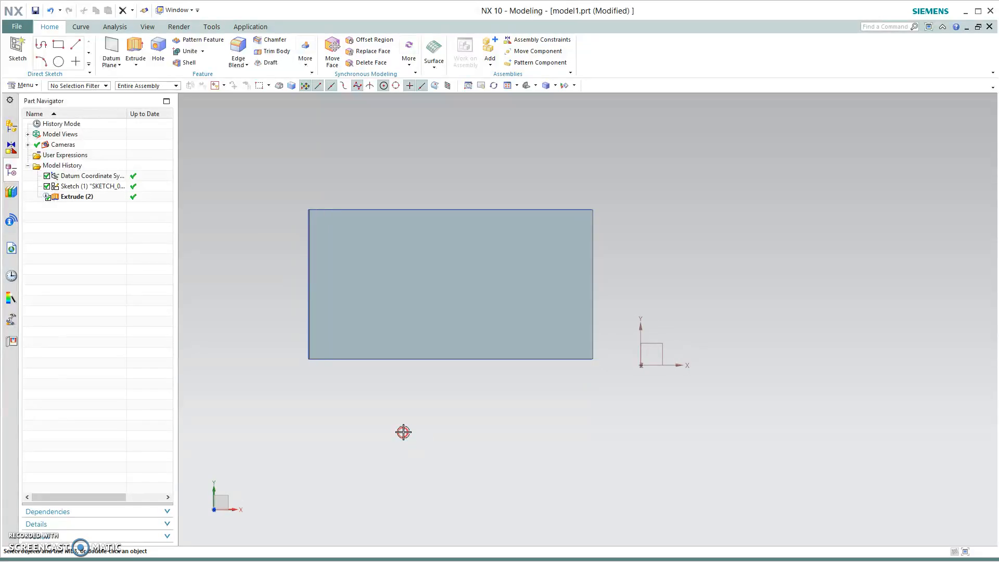
click(59, 46)
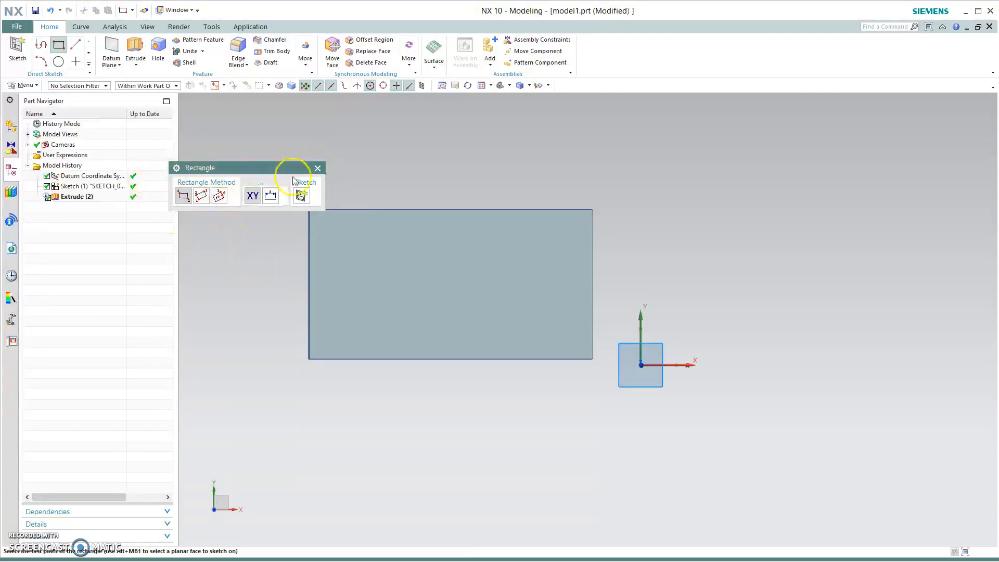
click(317, 167)
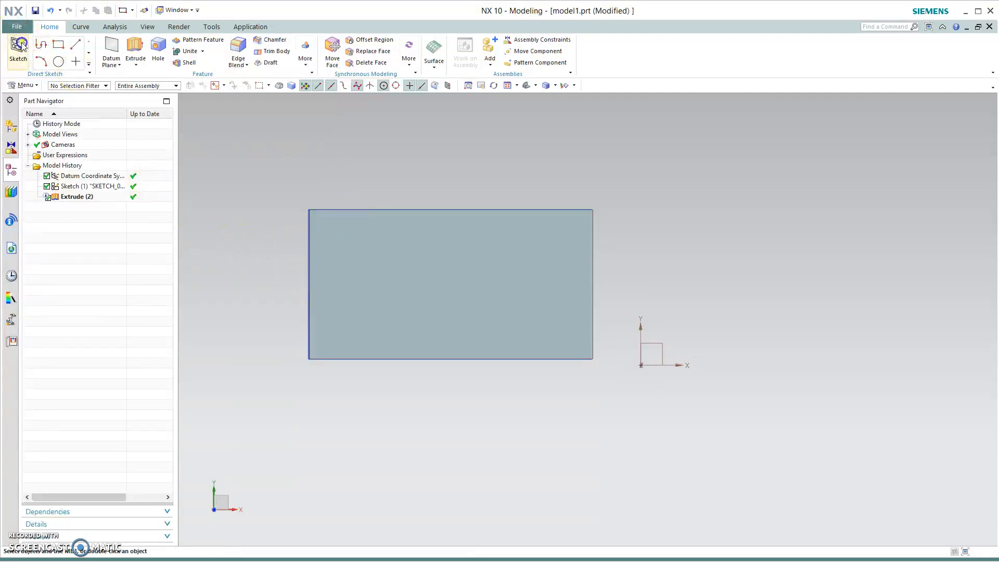
click(21, 45)
click(435, 261)
click(263, 329)
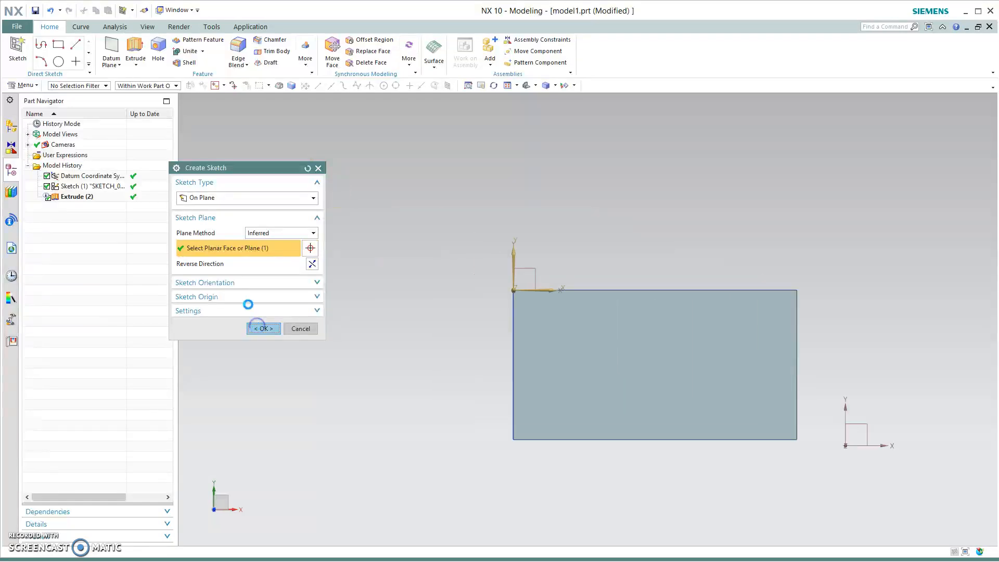
- Draw a narrow vertical rectangle near the plate's left edge and finish the sketch
click(78, 44)
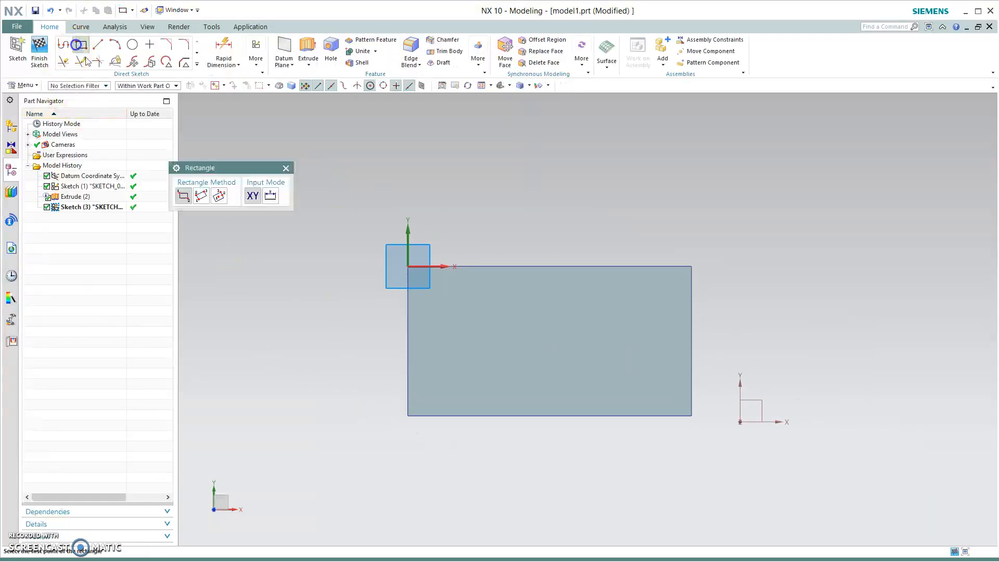
click(426, 290)
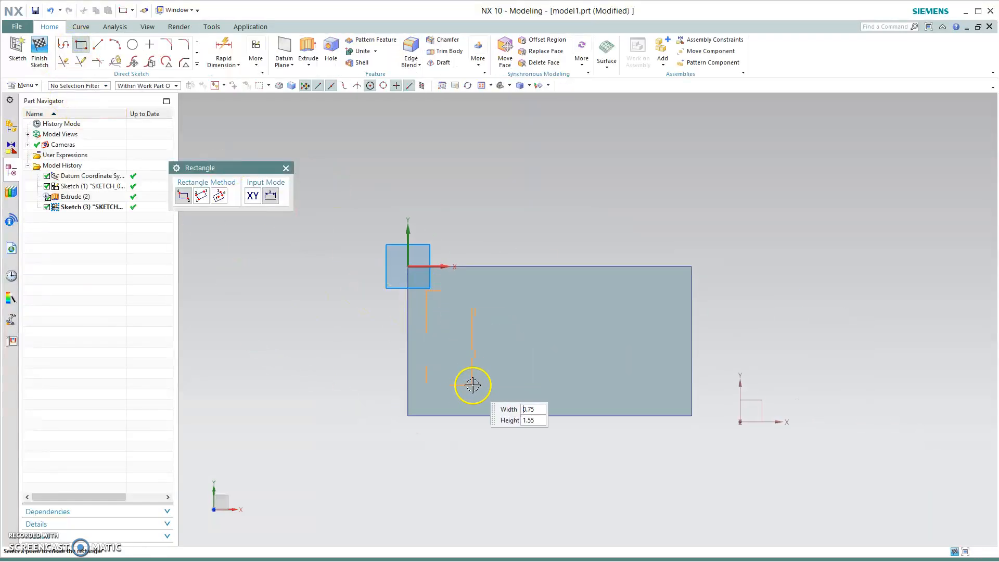
click(456, 394)
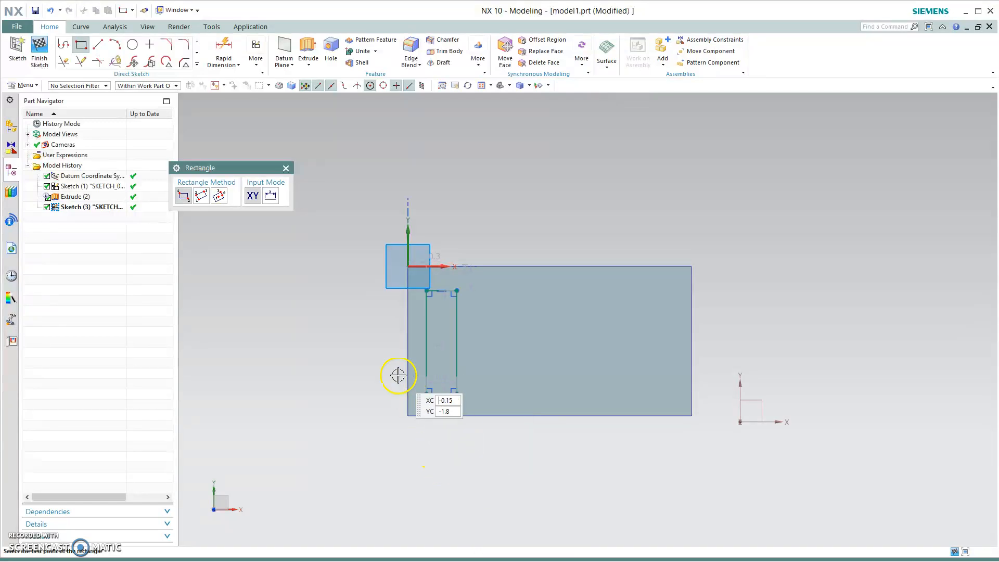
key(Escape)
click(39, 50)
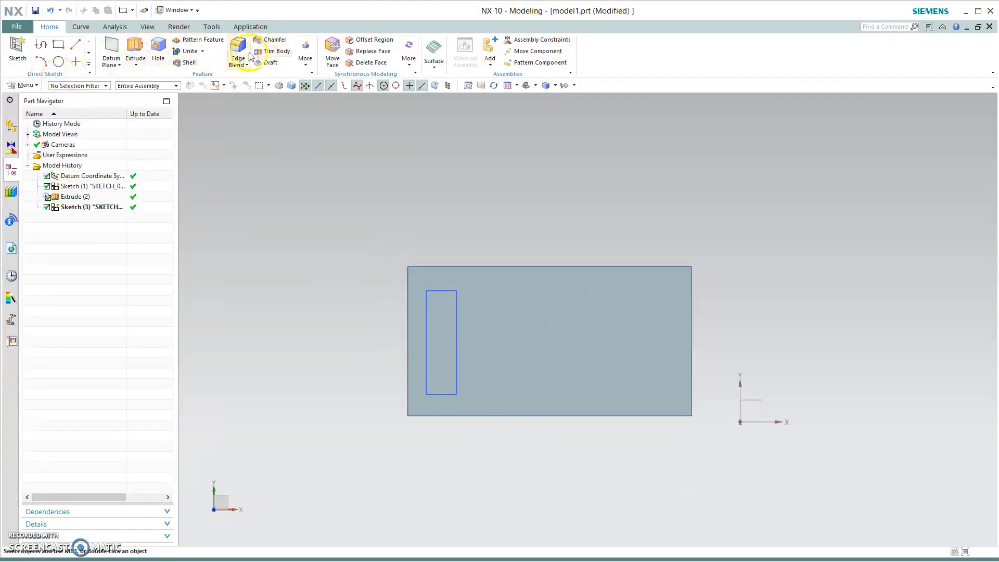
- Try a linear Pattern Feature of the plate extrusion along the X direction, then undo it
click(198, 45)
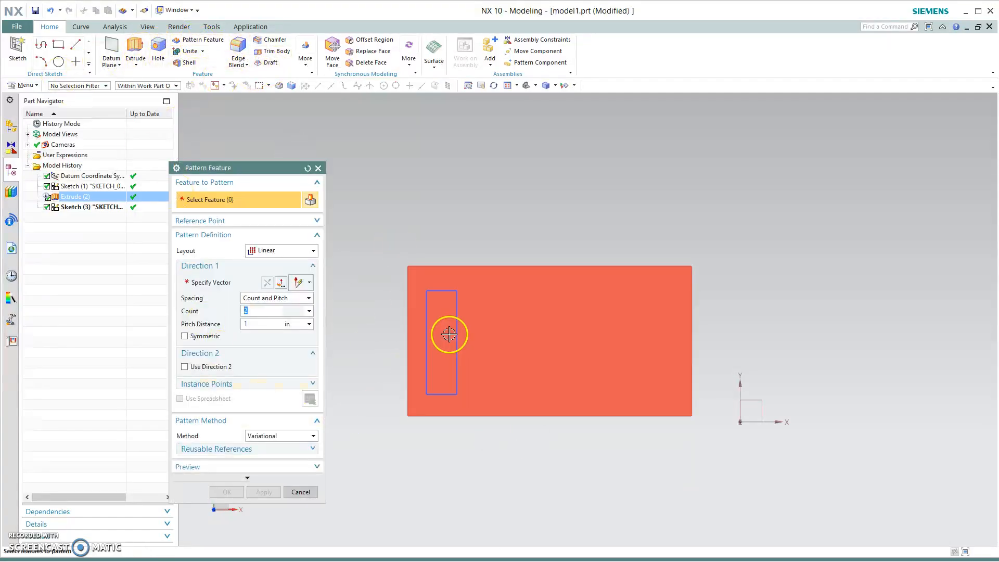
click(455, 333)
click(252, 250)
click(260, 257)
click(193, 282)
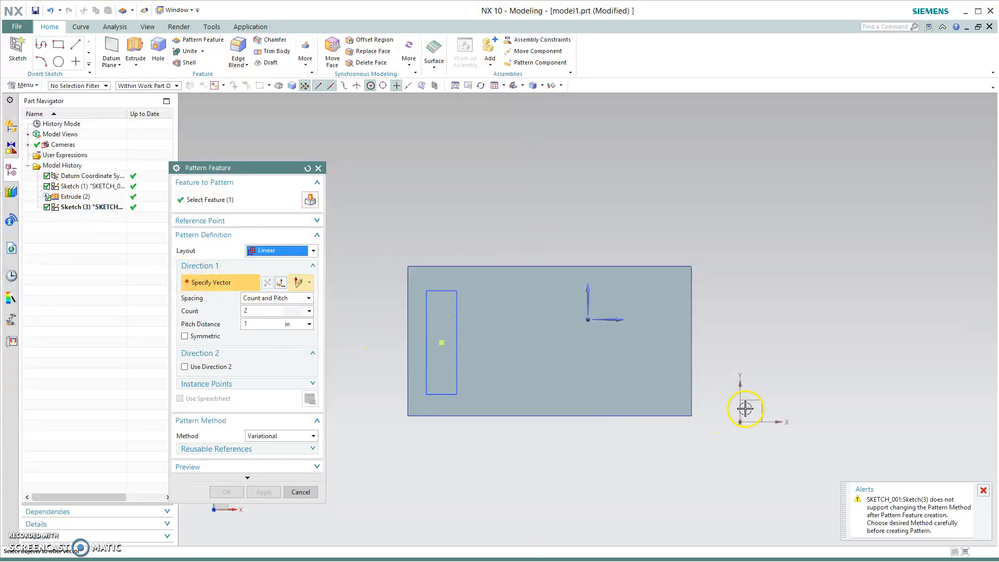
click(613, 319)
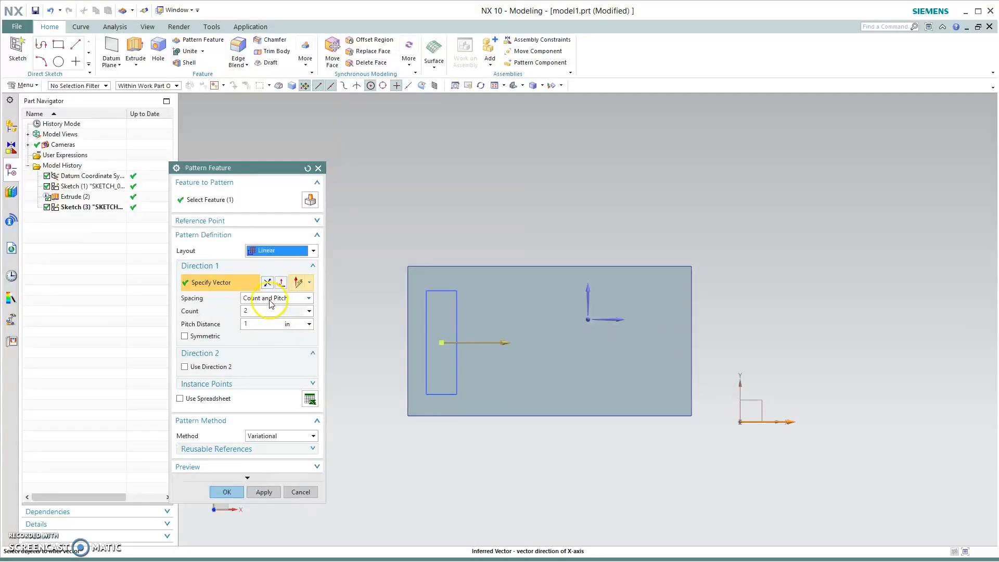
middle_drag(489, 497, 532, 473)
click(228, 492)
middle_drag(371, 491, 360, 484)
key(ctrl+z)
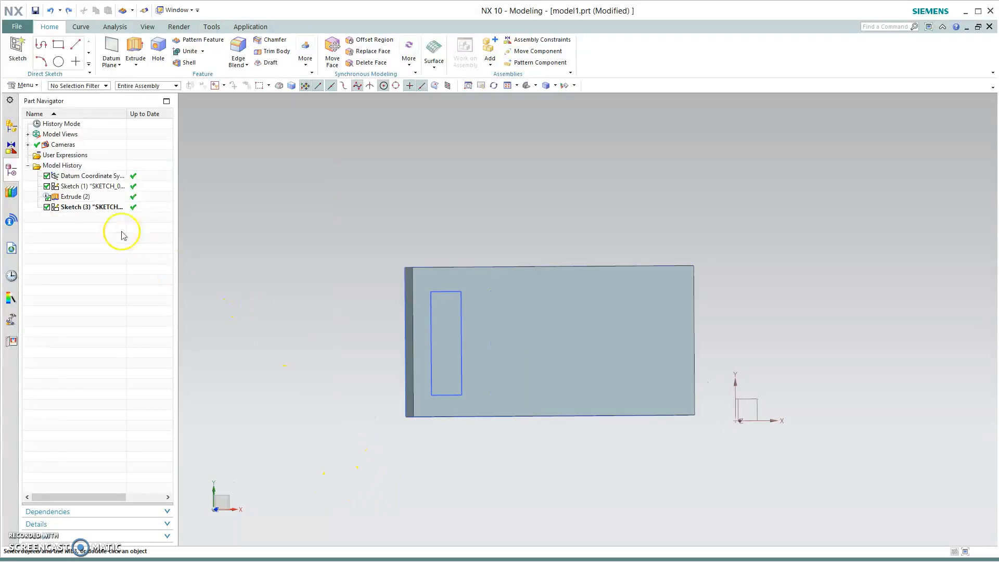
- Extrude the new rectangle 1 in, uniting it with the plate
key(x)
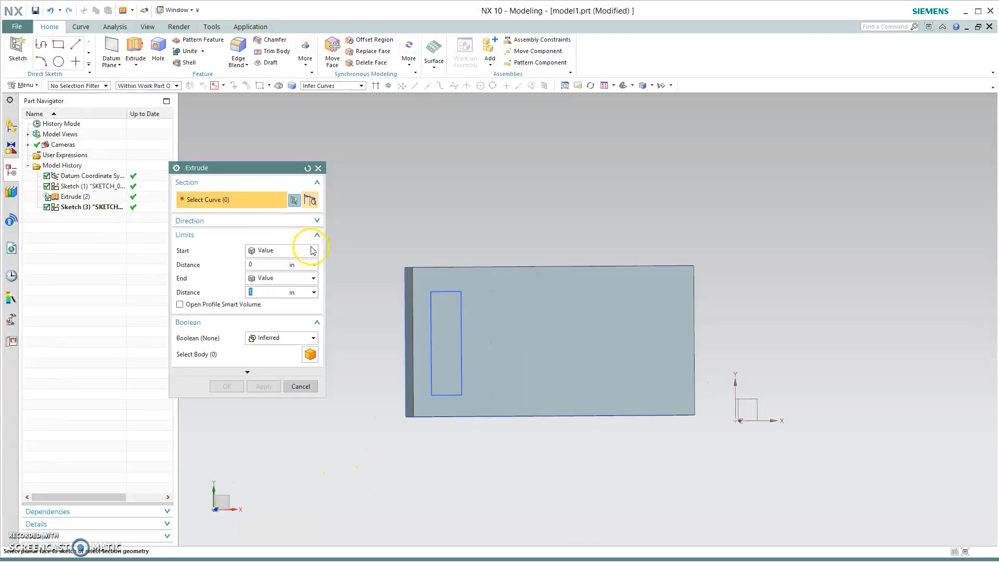
click(470, 335)
middle_drag(466, 486, 488, 485)
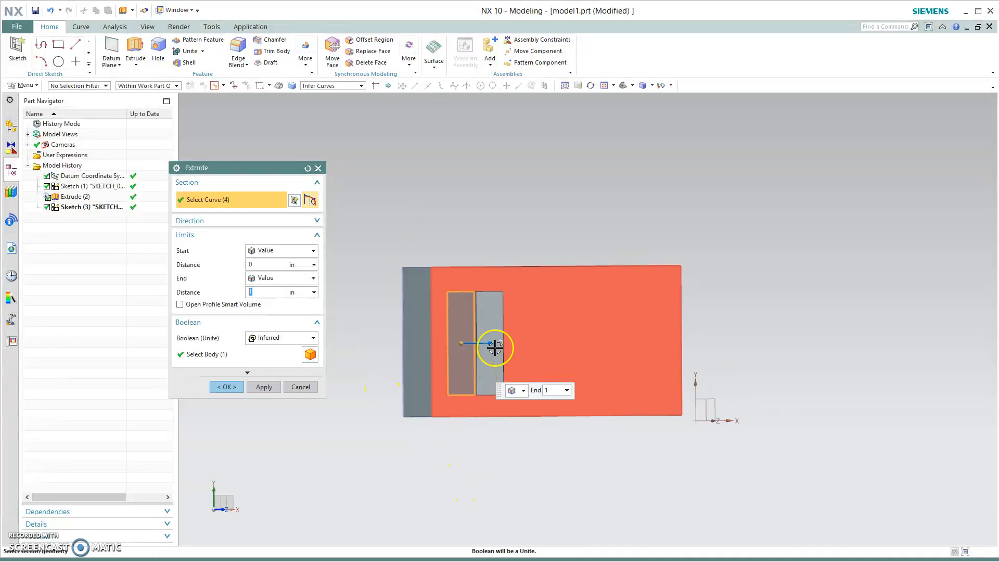
click(226, 386)
- Pattern the raised block linearly along the X direction using Count and Span spacing and confirm
middle_drag(494, 528, 546, 505)
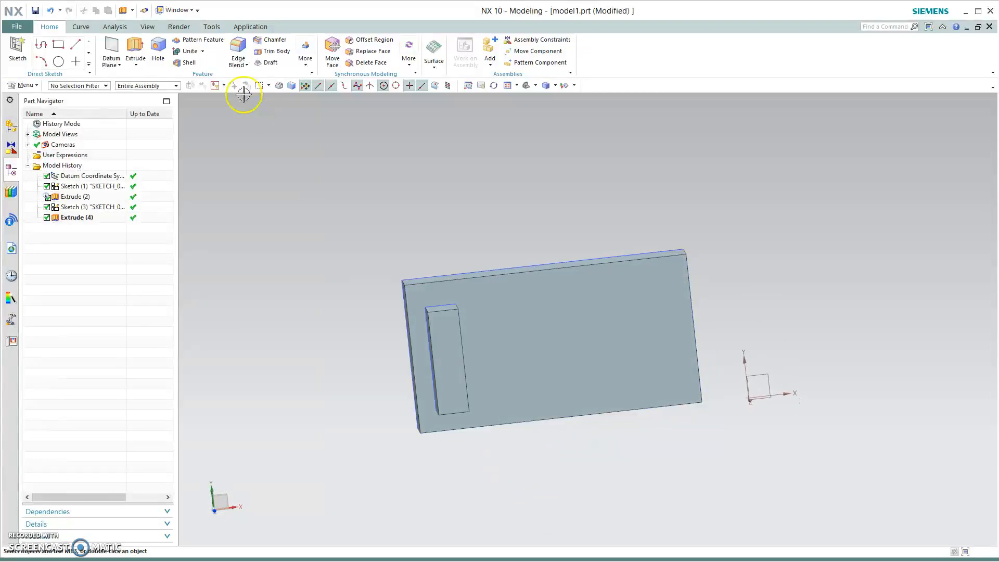
click(200, 41)
click(451, 361)
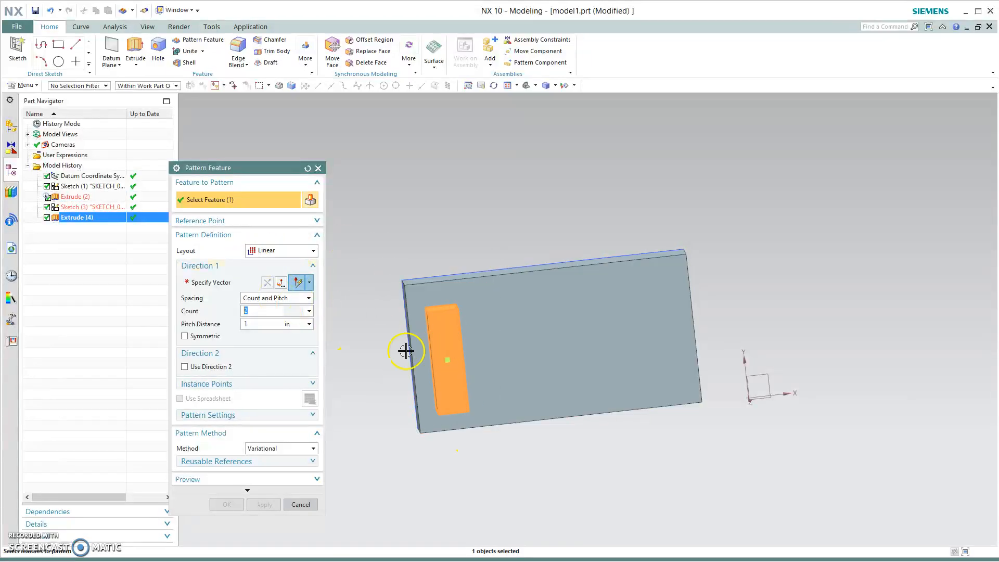
click(208, 285)
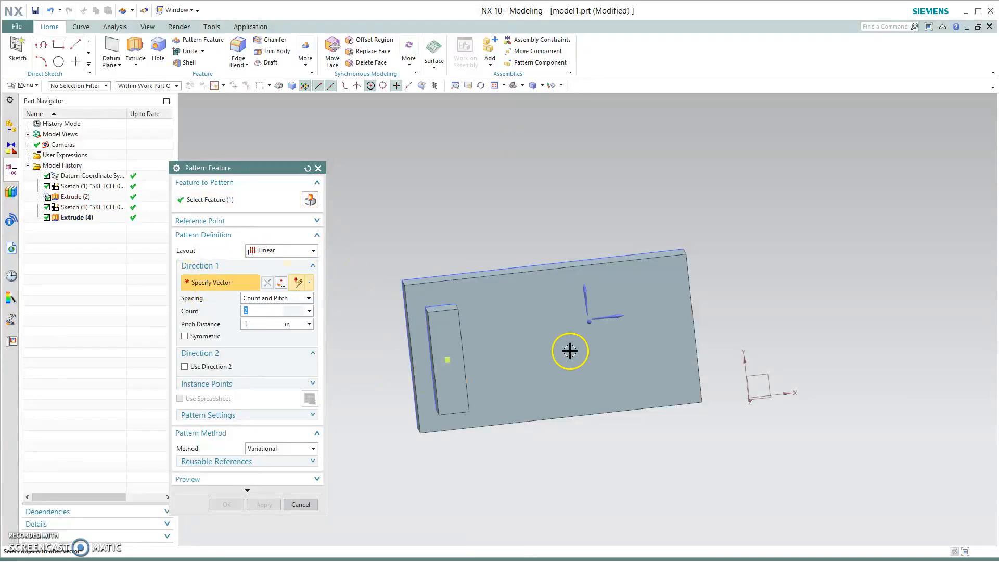
click(617, 317)
click(275, 297)
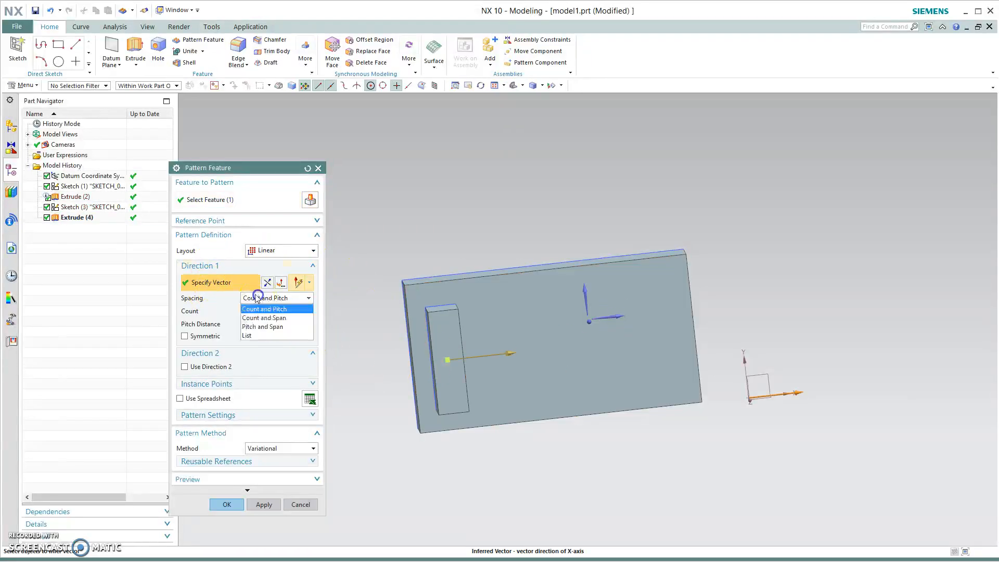
click(272, 311)
click(267, 312)
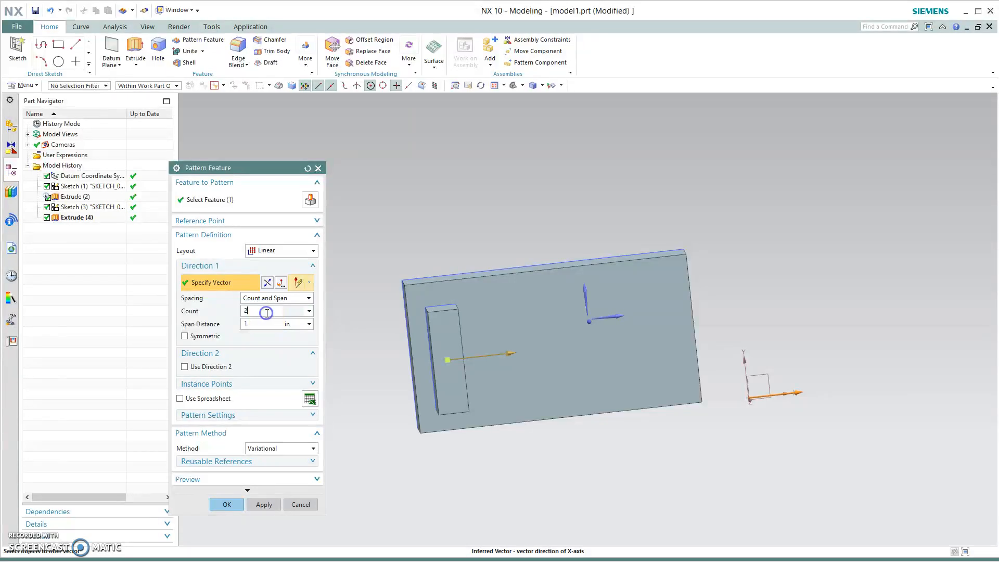
click(262, 324)
click(254, 313)
click(253, 323)
drag(517, 359, 606, 341)
click(226, 504)
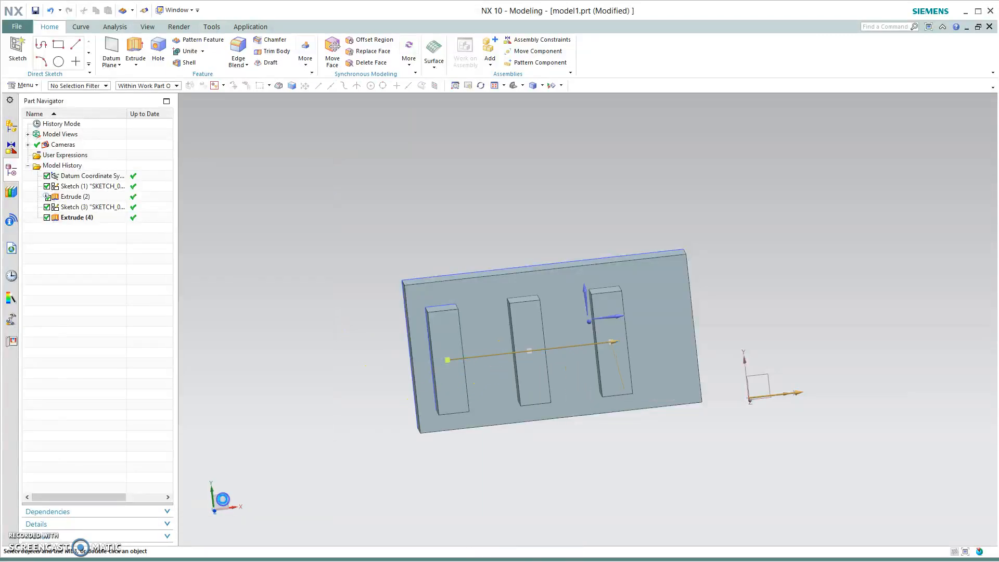
- Start a new sketch on the default sketch plane
middle_drag(671, 492, 521, 382)
shift+middle_drag(755, 448, 406, 447)
click(17, 48)
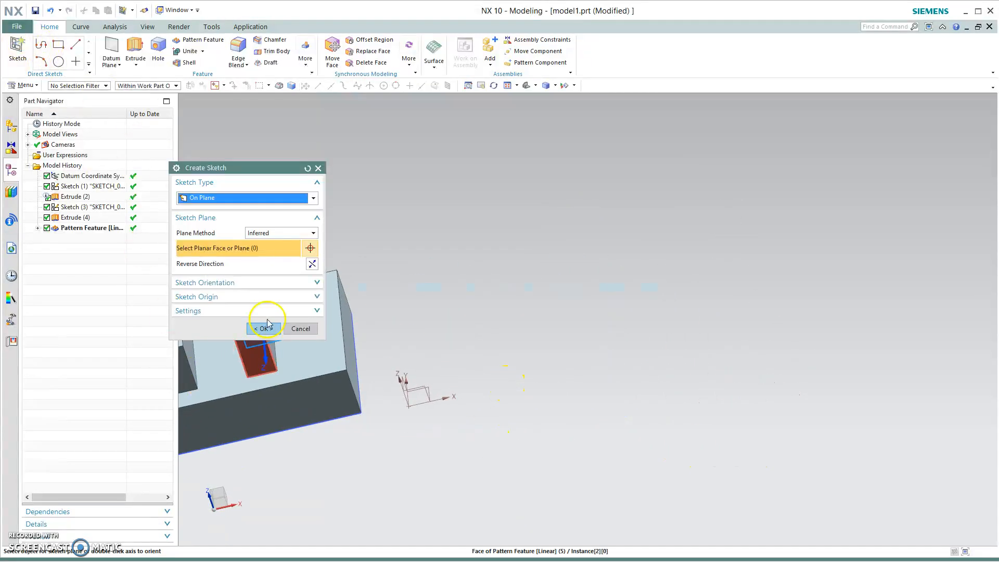
click(264, 326)
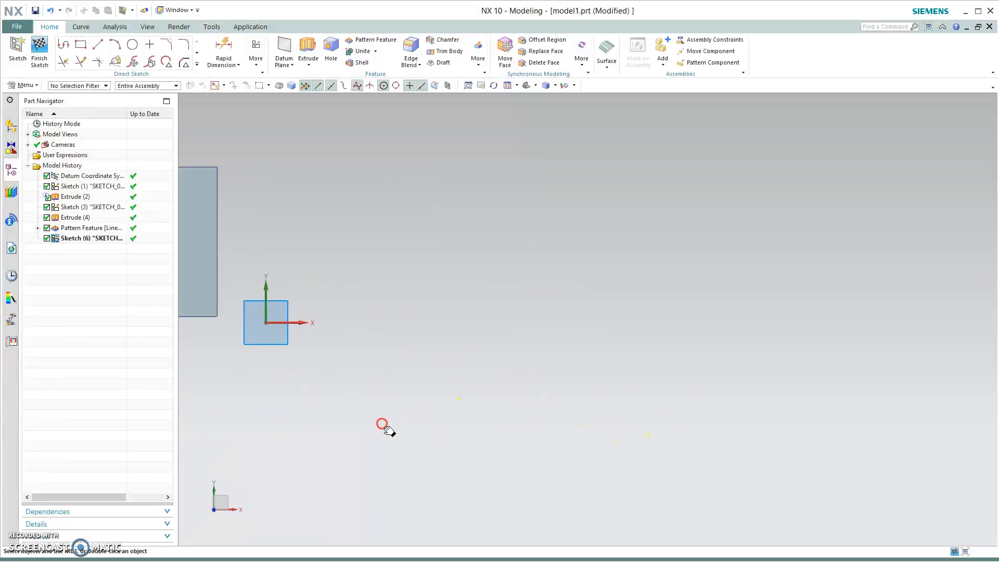
- Draw a large circle to the right of the plate and finish the sketch
click(132, 44)
click(462, 226)
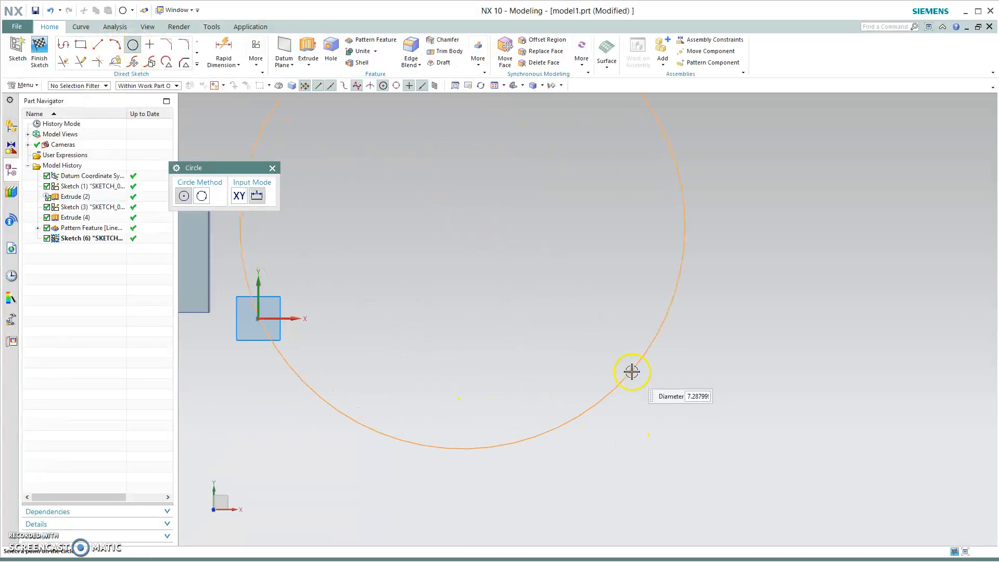
click(554, 295)
click(39, 52)
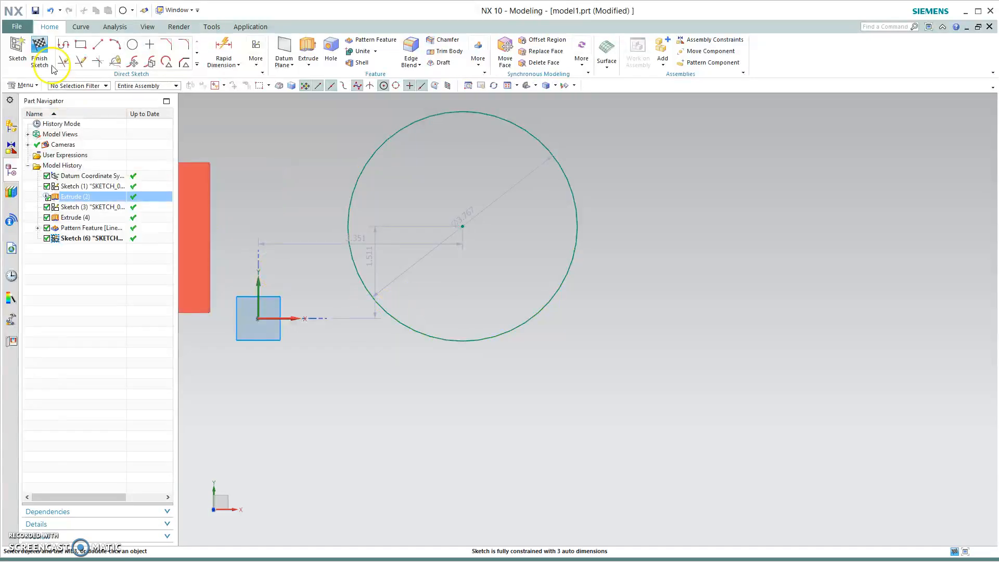
- Extrude the large circle 1 in as a separate disc
key(x)
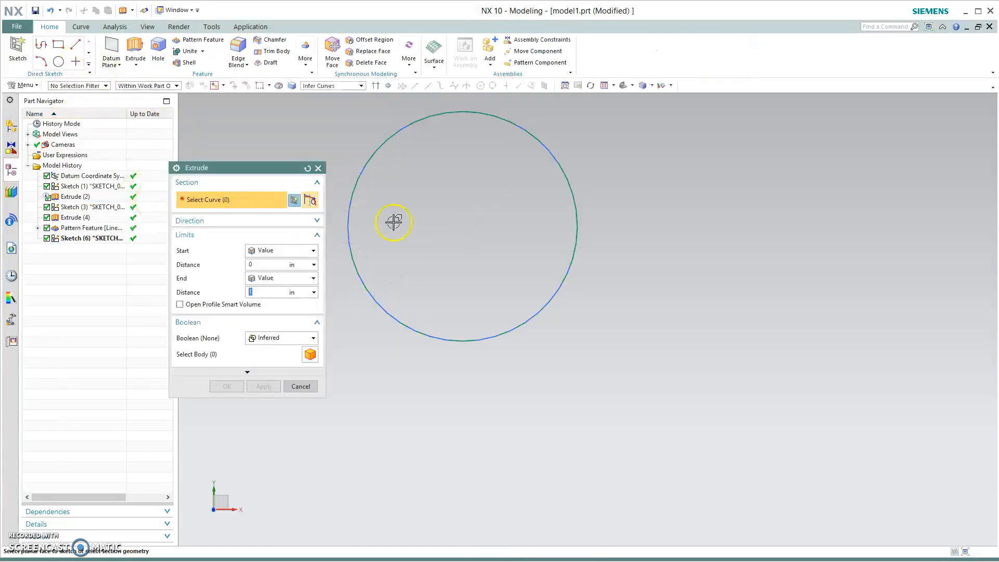
click(349, 198)
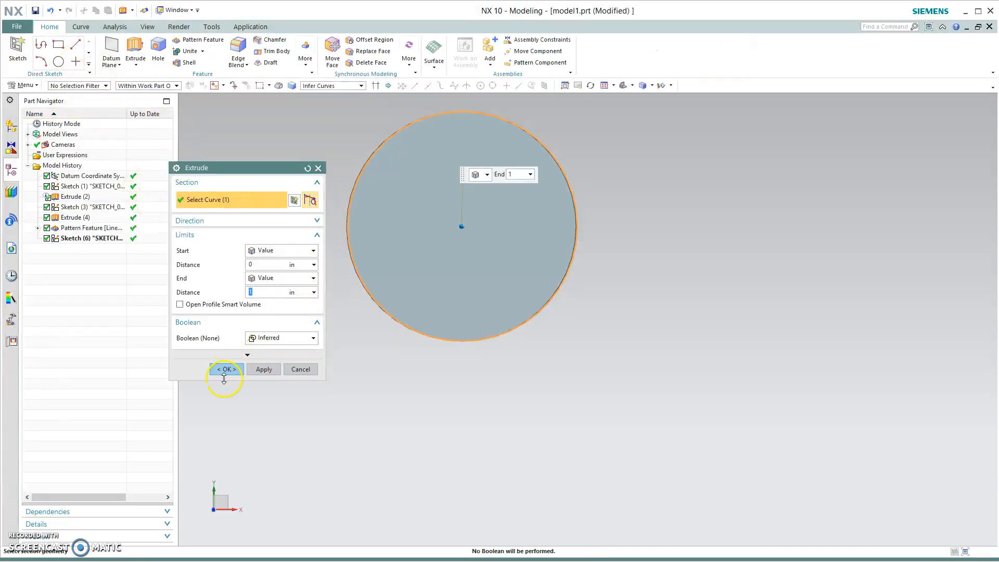
click(224, 370)
- Create a new sketch on the disc's front face
click(16, 55)
click(439, 225)
click(257, 333)
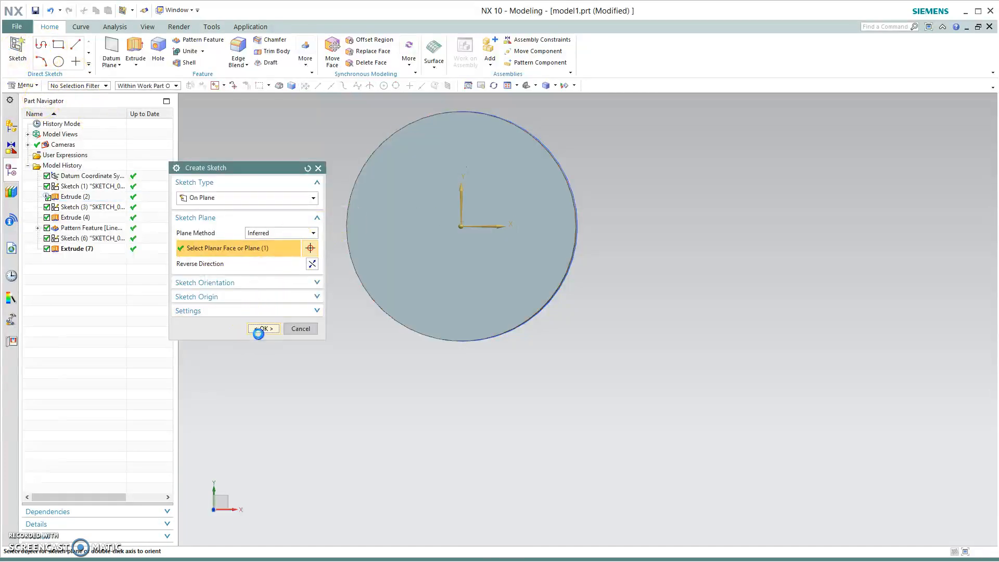
- Draw a small circle near the top edge of the disc and finish the sketch
click(133, 46)
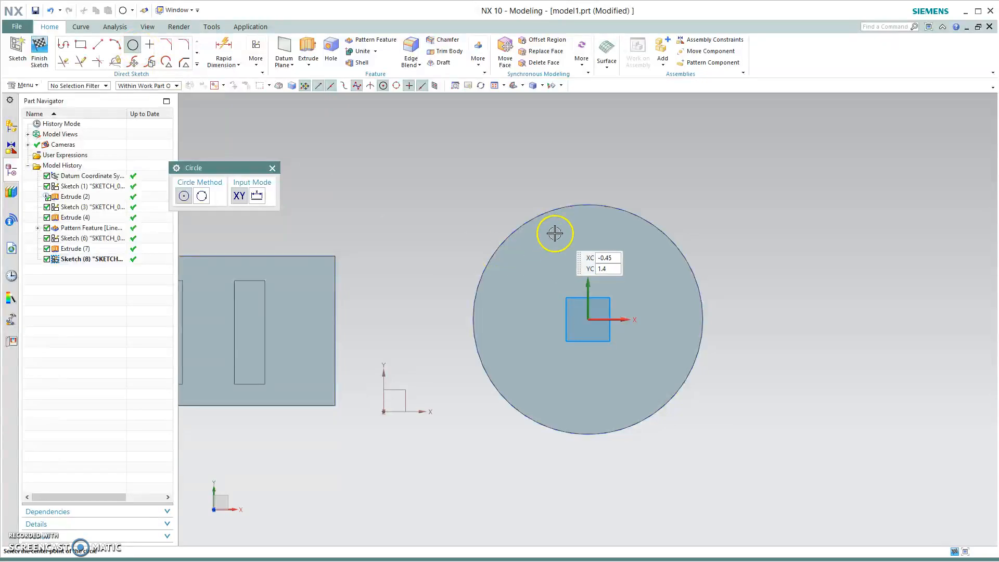
click(577, 237)
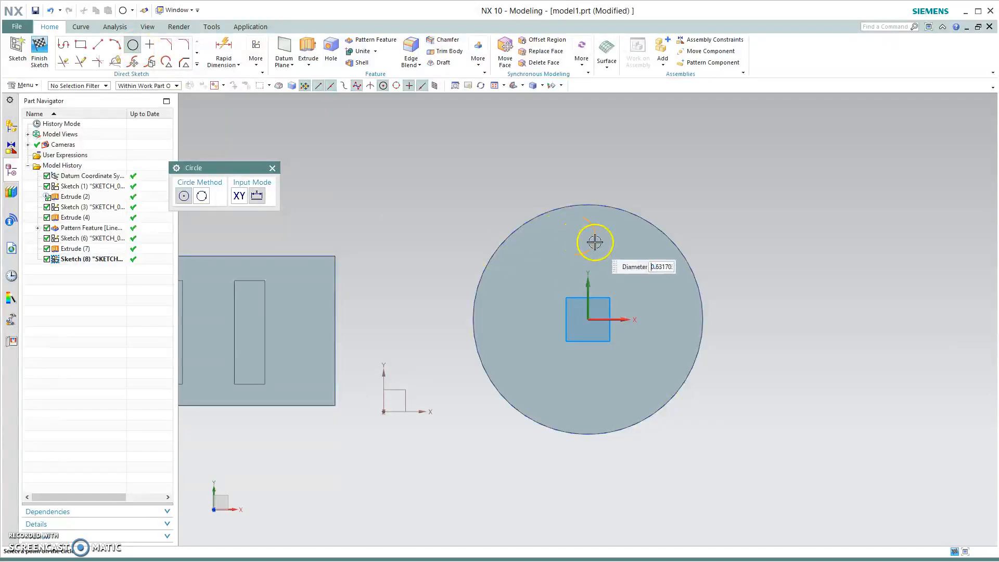
key(Escape)
click(582, 230)
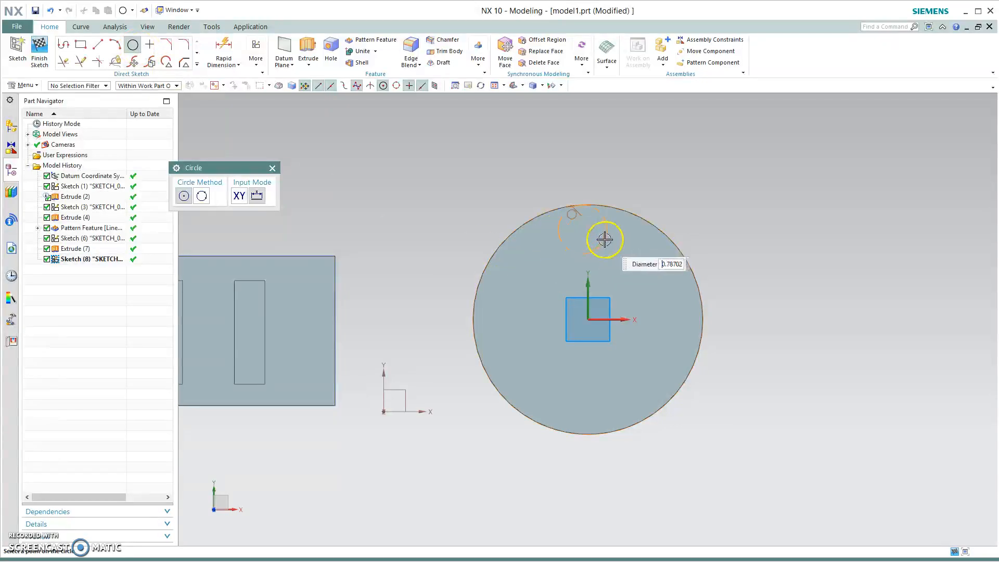
click(596, 234)
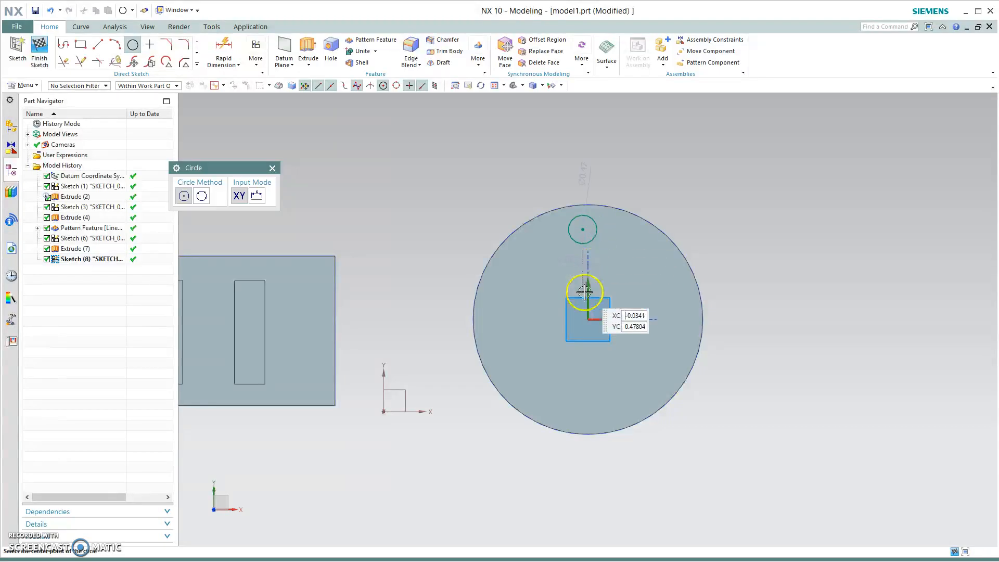
middle_click(399, 307)
click(47, 55)
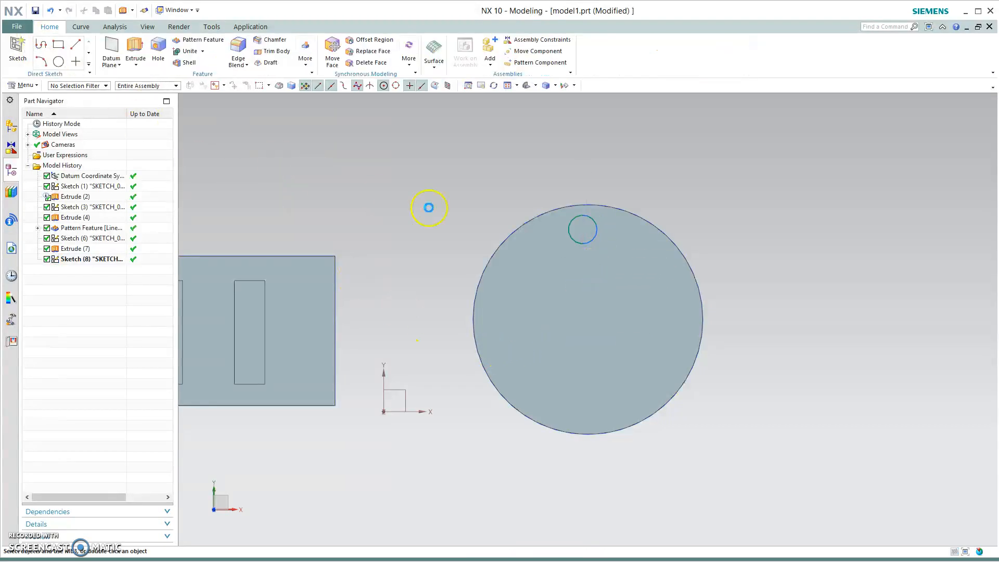
- Extrude the small circle 1.05 in into the disc
key(x)
click(593, 241)
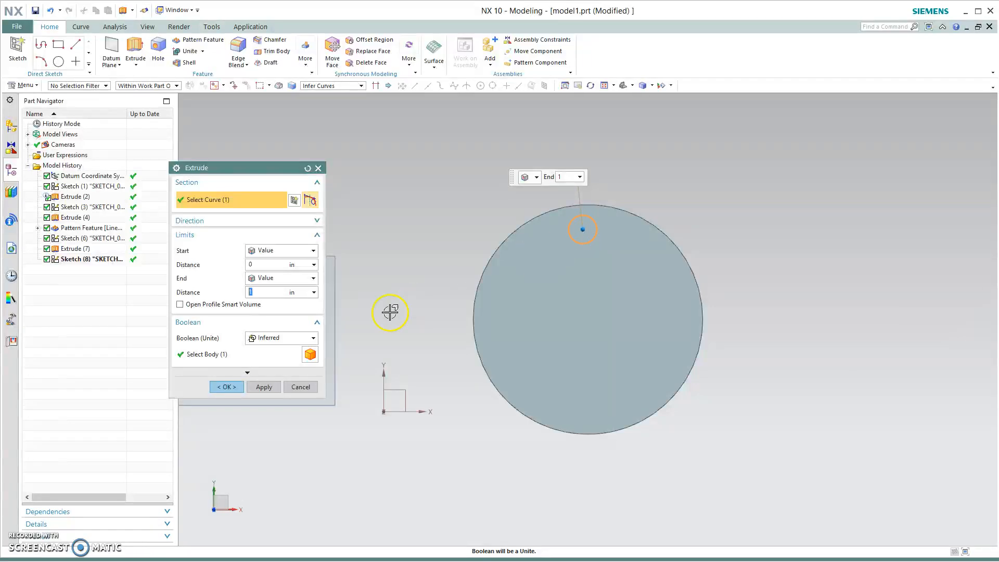
middle_drag(507, 479, 542, 479)
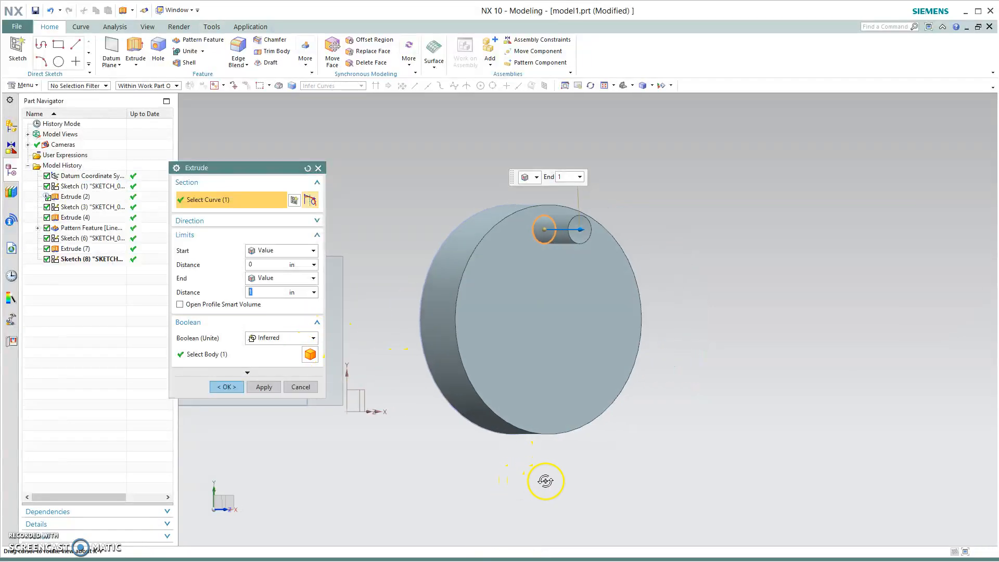
drag(553, 229, 457, 228)
click(268, 337)
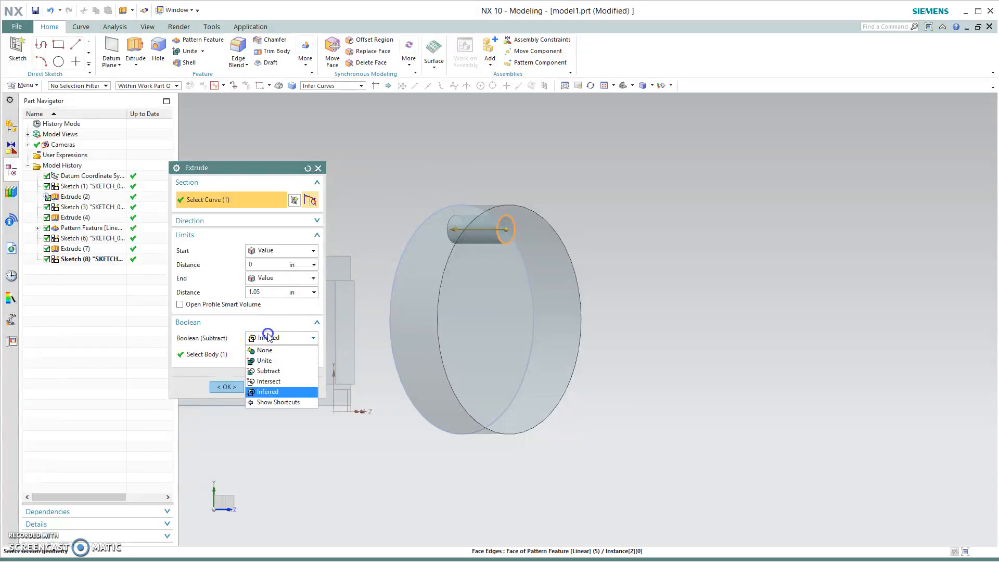
click(274, 371)
middle_drag(557, 492, 509, 486)
scroll(509, 485, up, 2)
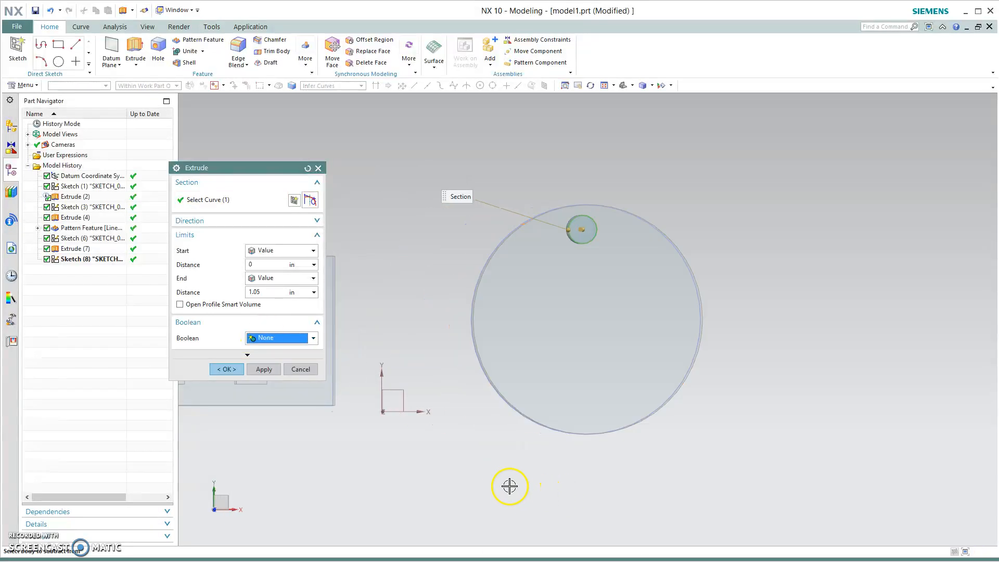
click(226, 369)
- Edit the small-circle extrude so it subtracts from the disc, cutting a hole
click(78, 269)
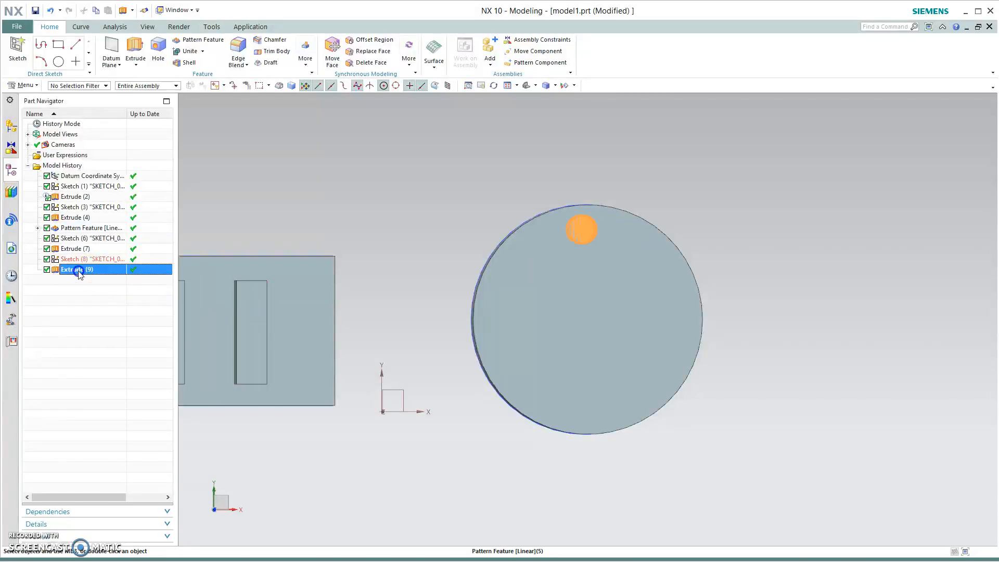
double_click(78, 269)
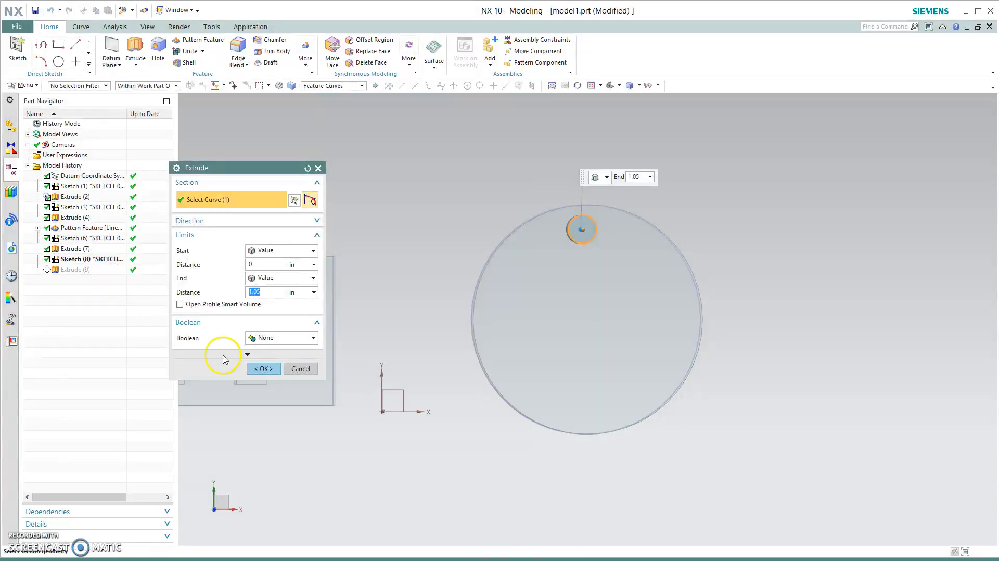
click(284, 337)
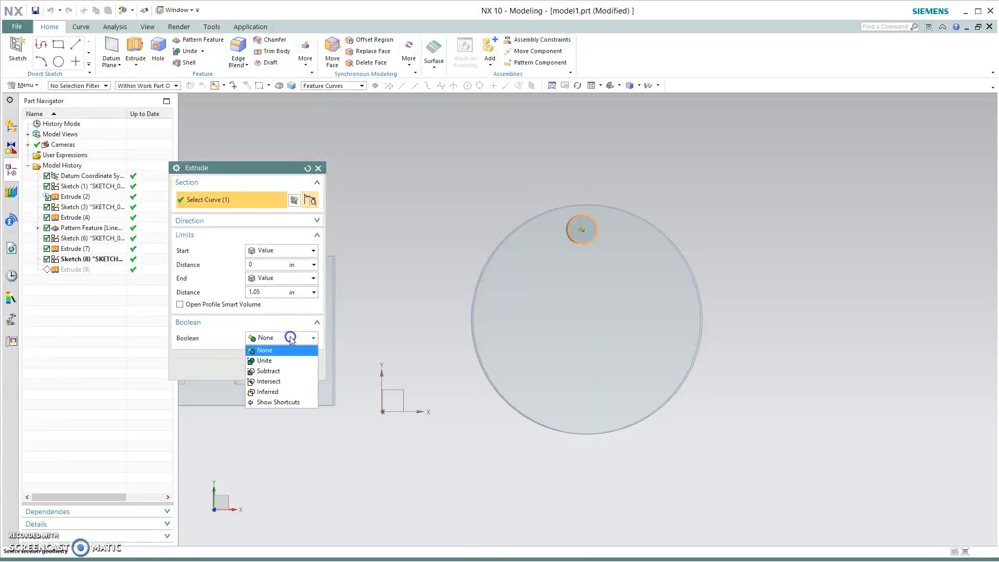
click(283, 371)
click(612, 323)
click(264, 386)
- Try to set up a circular Pattern Feature of the hole about the disc's center axis
middle_drag(514, 477, 483, 453)
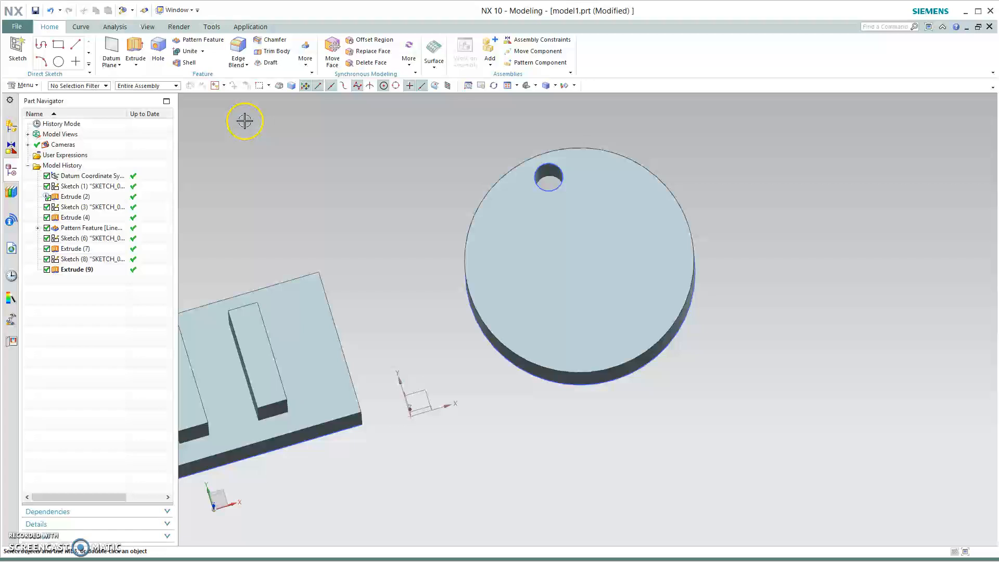
click(199, 39)
click(546, 182)
middle_drag(668, 467, 711, 496)
click(280, 250)
click(278, 279)
click(230, 283)
click(239, 298)
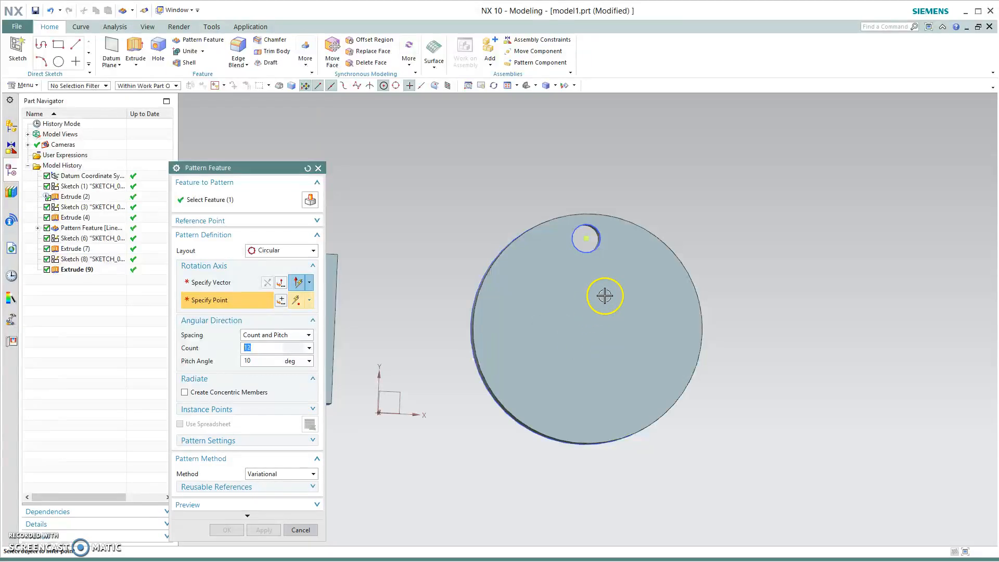
click(584, 335)
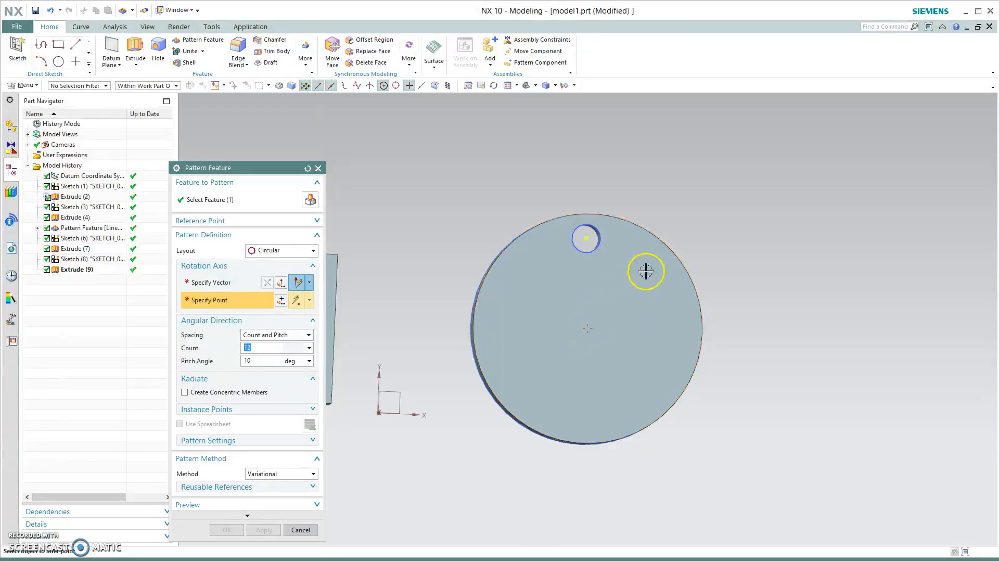
click(588, 326)
click(227, 293)
click(227, 302)
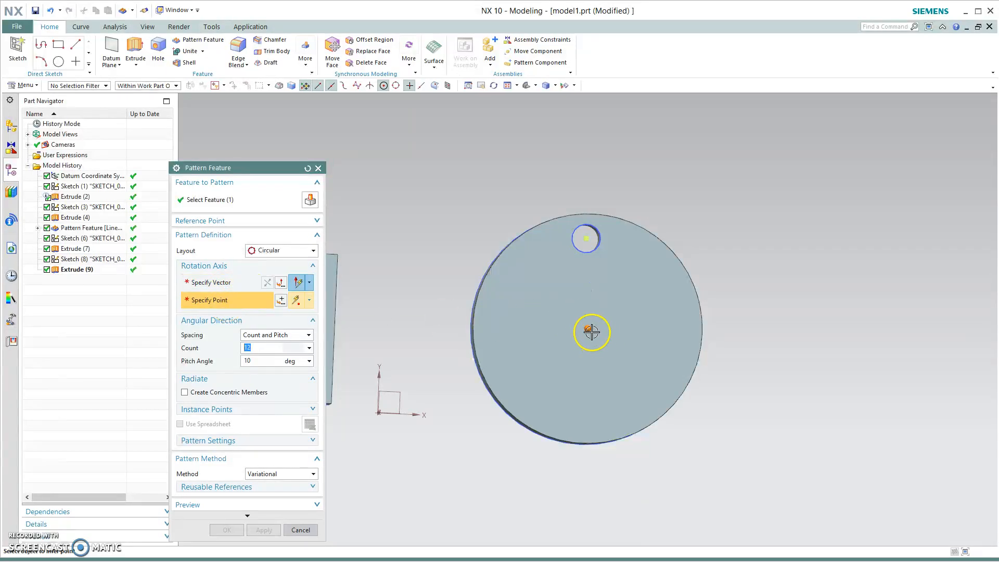
click(231, 285)
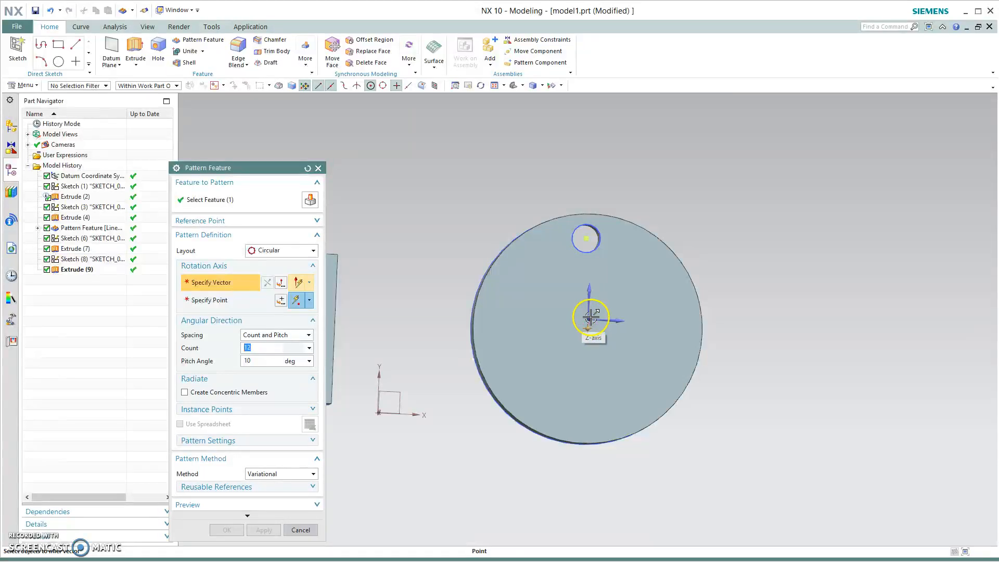
click(231, 281)
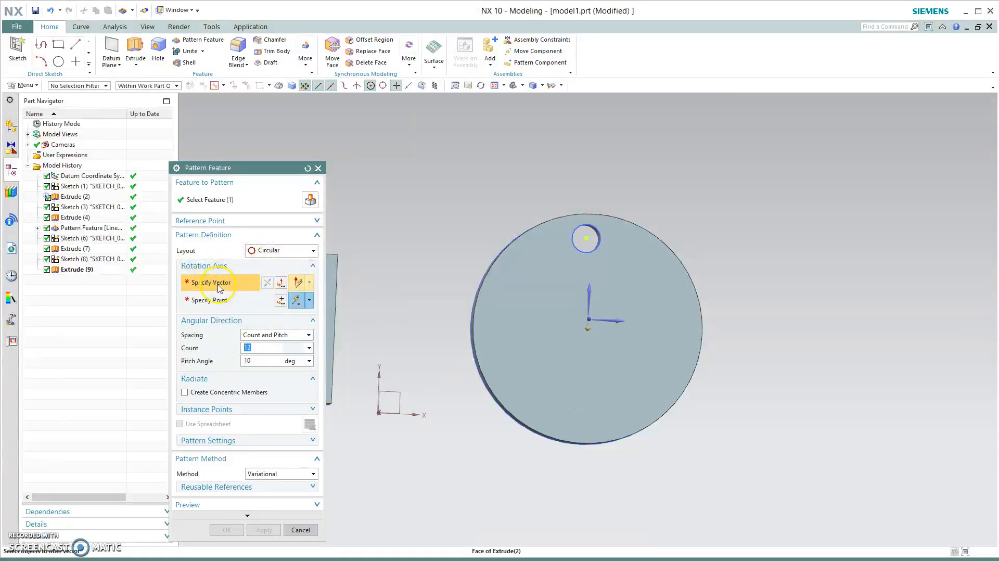
middle_drag(568, 495, 599, 505)
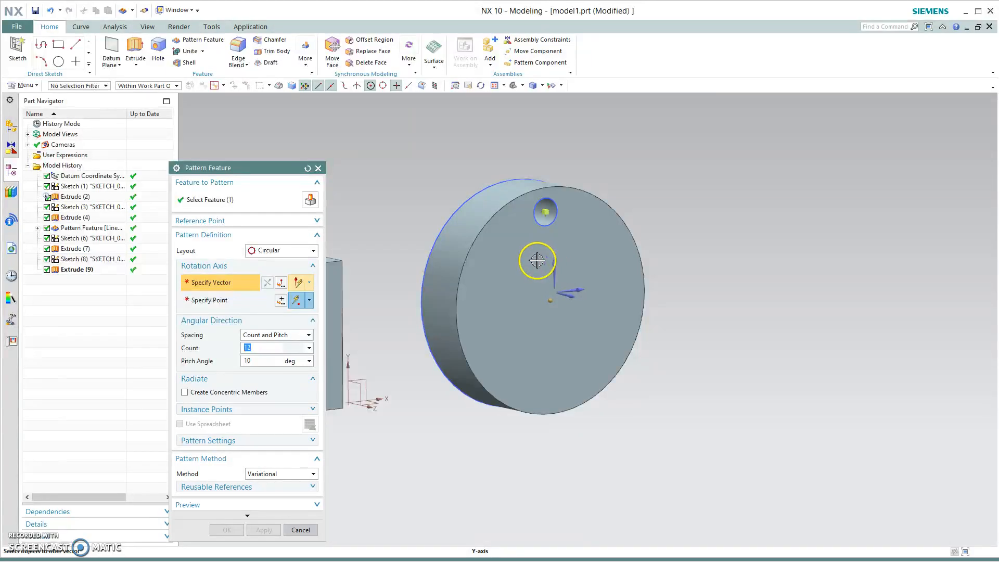
click(546, 213)
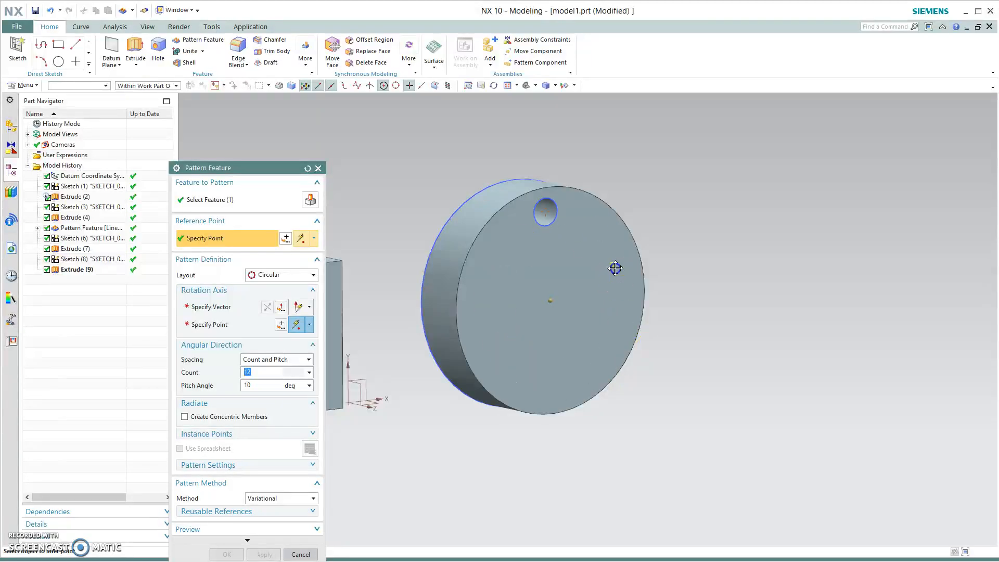
click(545, 213)
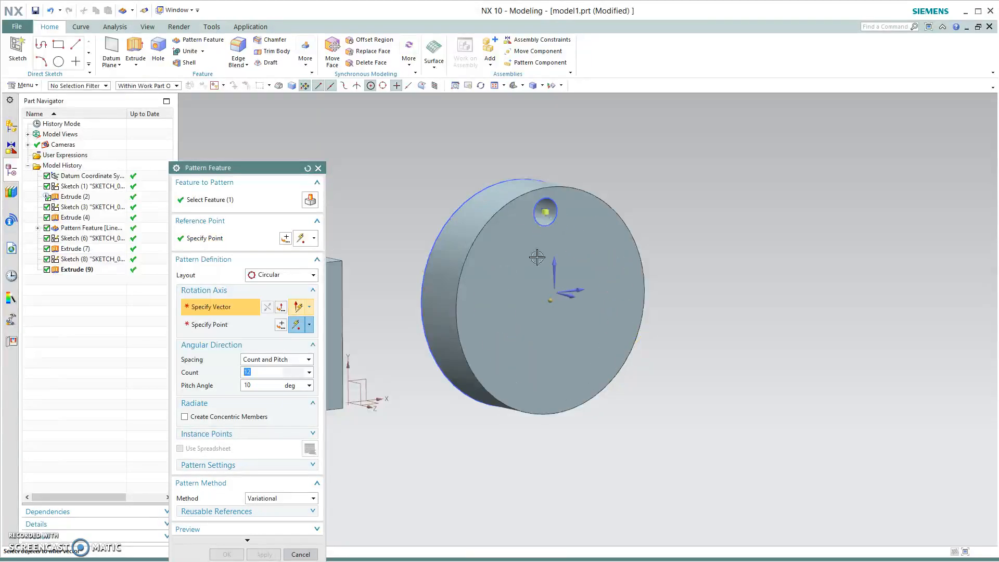
click(572, 298)
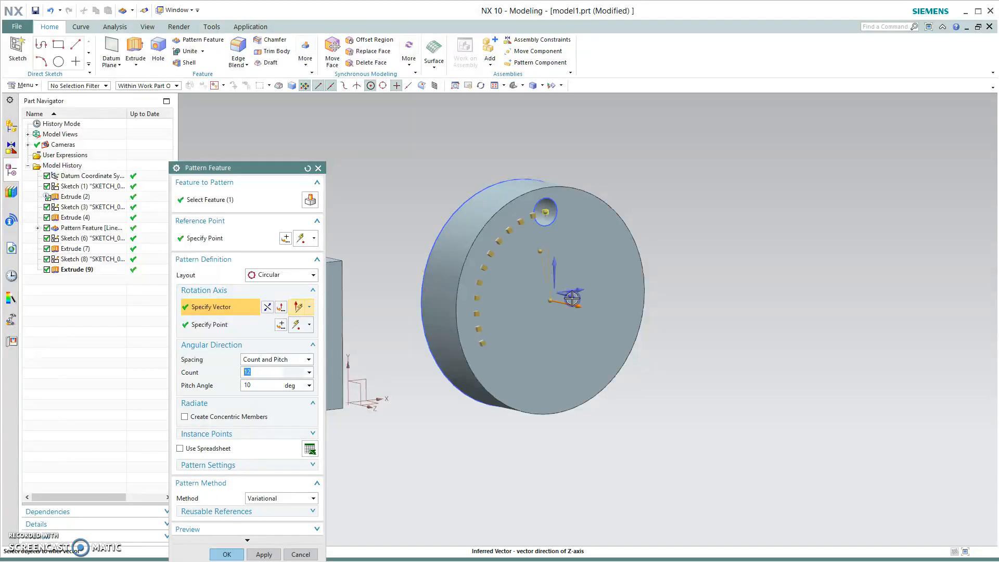
- Try dragging the pattern's pitch angle handle to 280 deg, then close the dialog
middle_drag(675, 448, 657, 448)
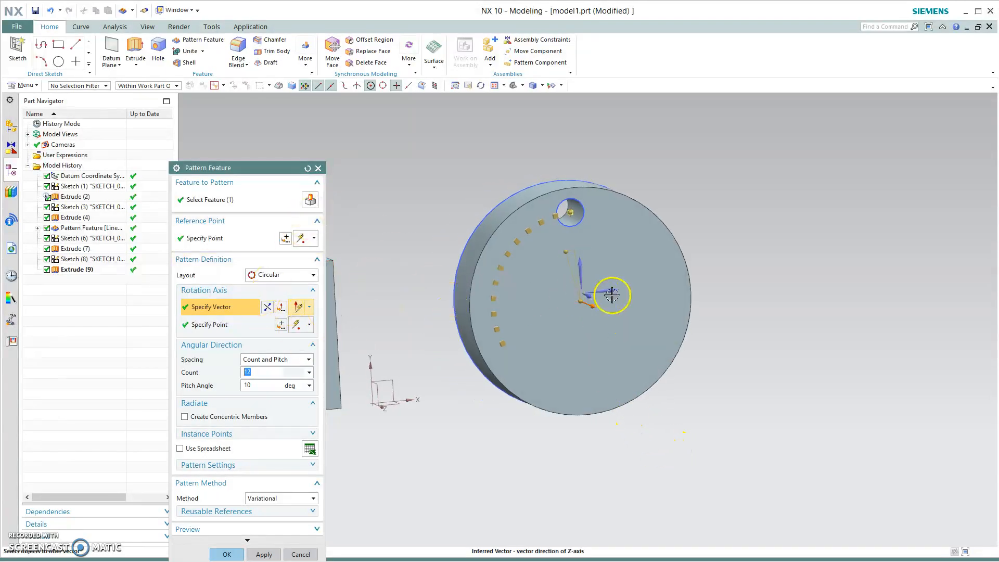
click(583, 266)
middle_drag(658, 437, 586, 339)
drag(506, 269, 565, 234)
middle_drag(640, 399, 624, 439)
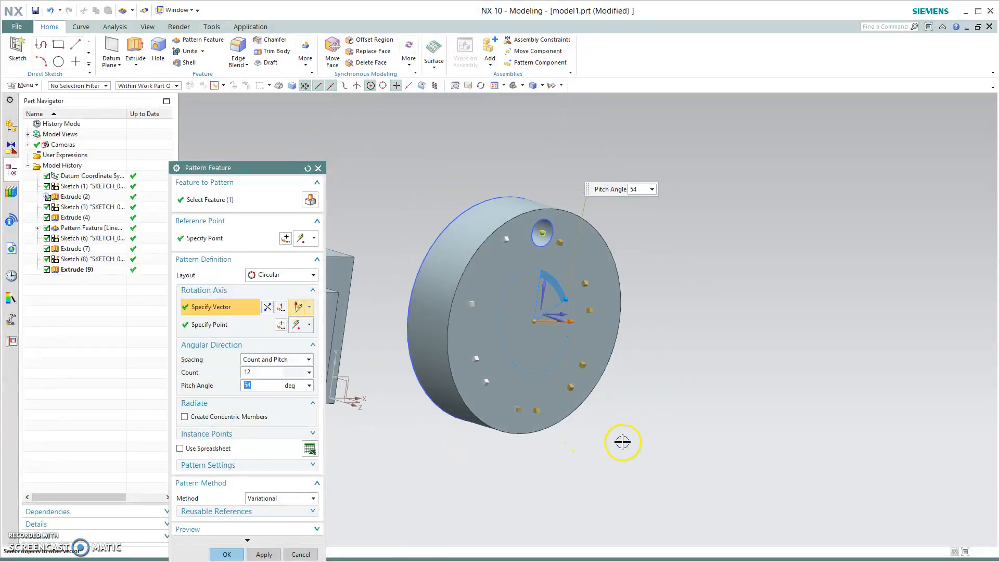
click(555, 319)
middle_drag(612, 449, 588, 440)
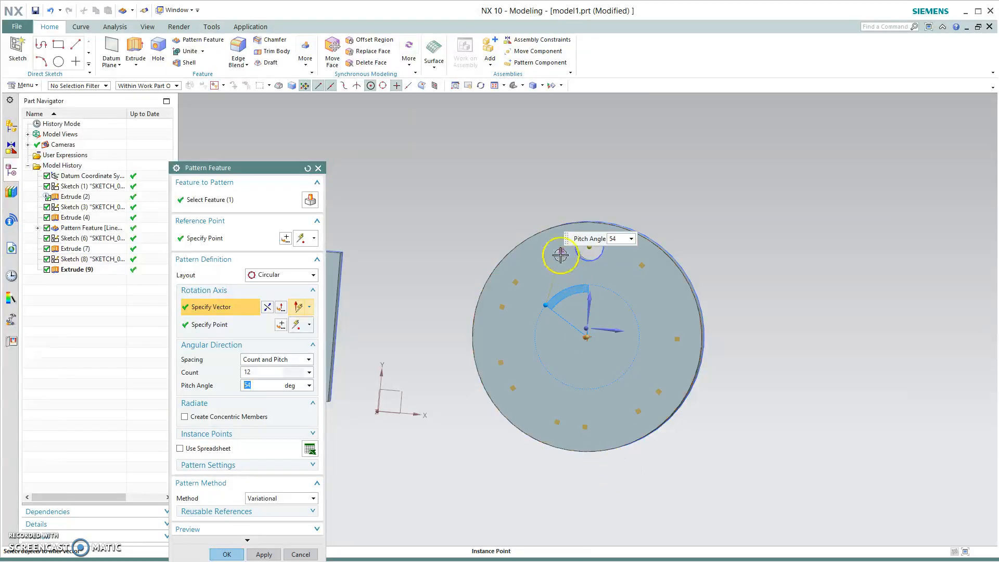
drag(546, 303, 627, 329)
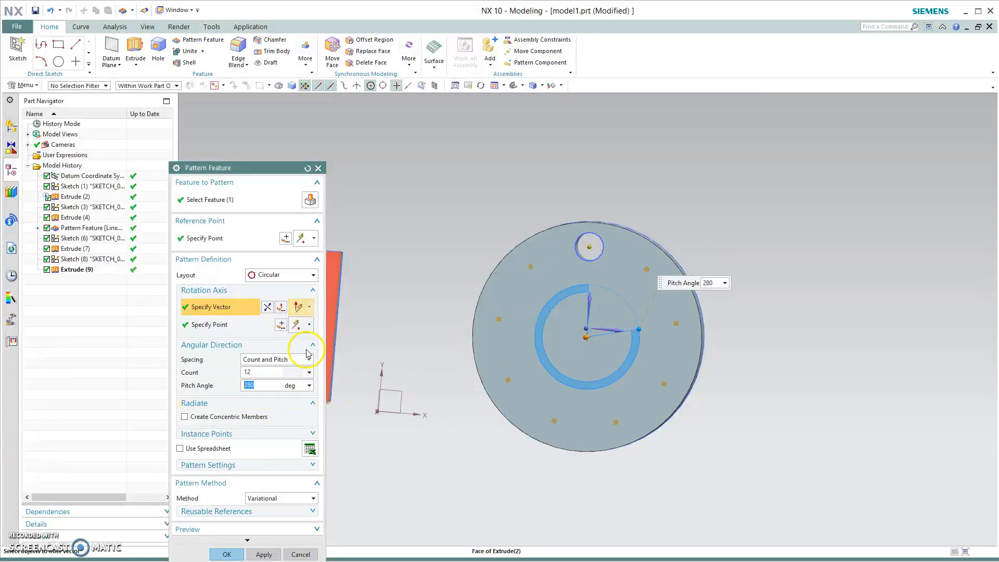
click(317, 168)
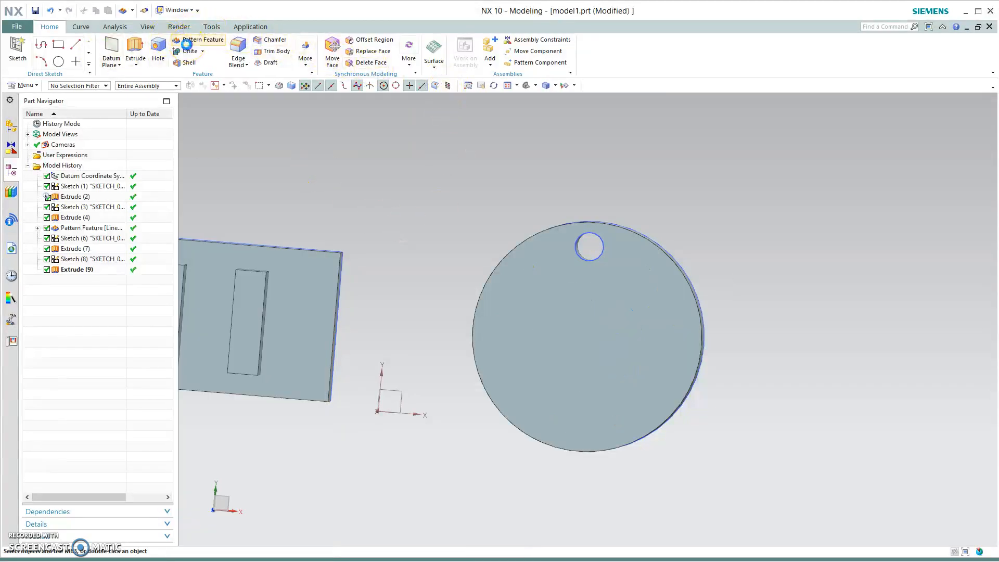
- Start a circular Pattern Feature of the hole, with the Z axis as vector and the disc center as point
click(197, 40)
click(591, 261)
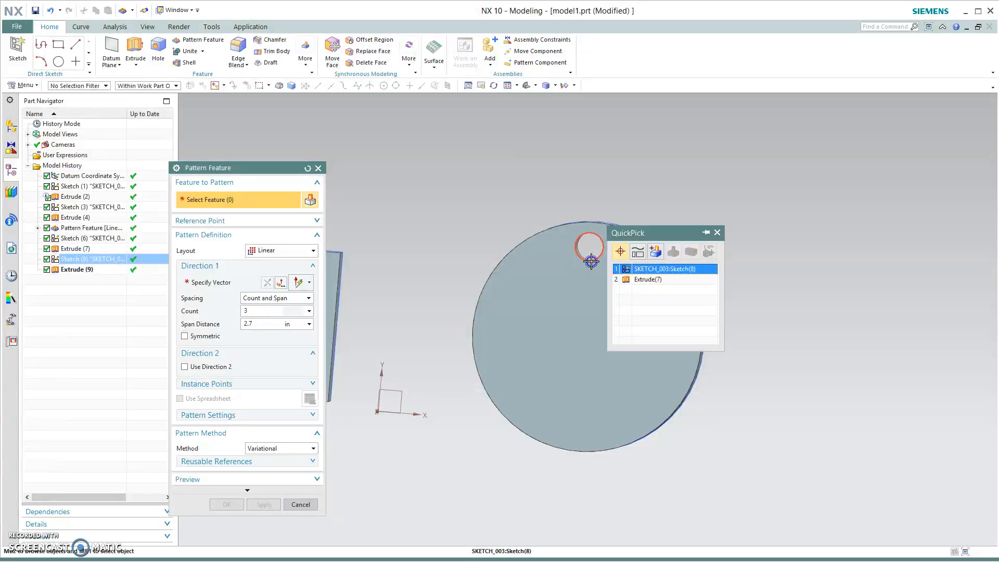
click(656, 280)
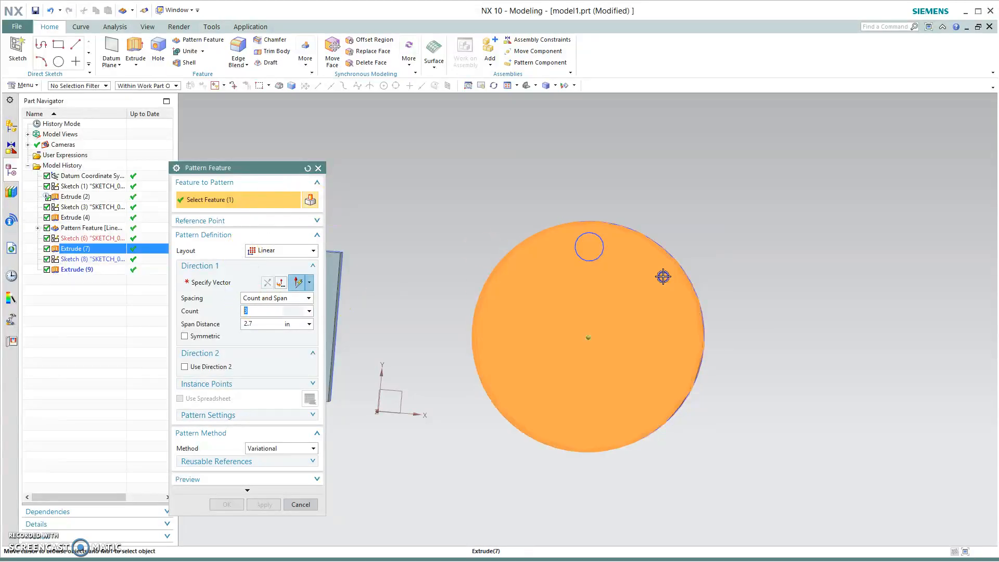
click(308, 169)
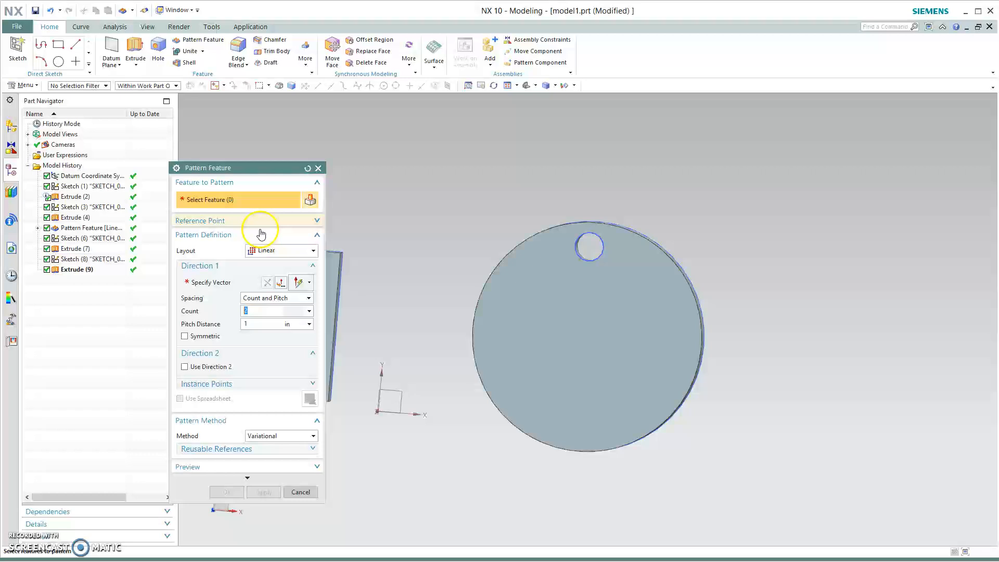
click(587, 240)
click(281, 250)
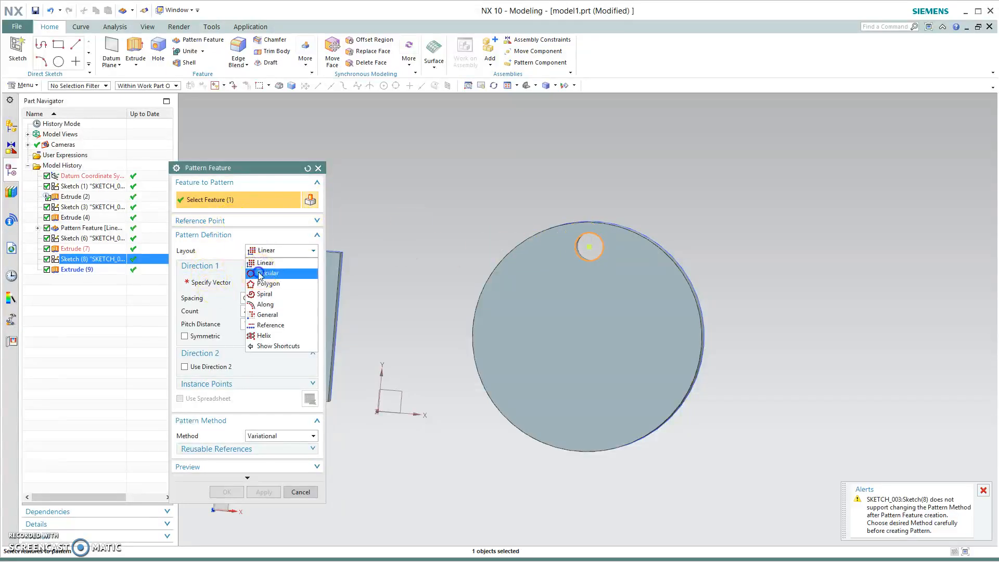
click(259, 275)
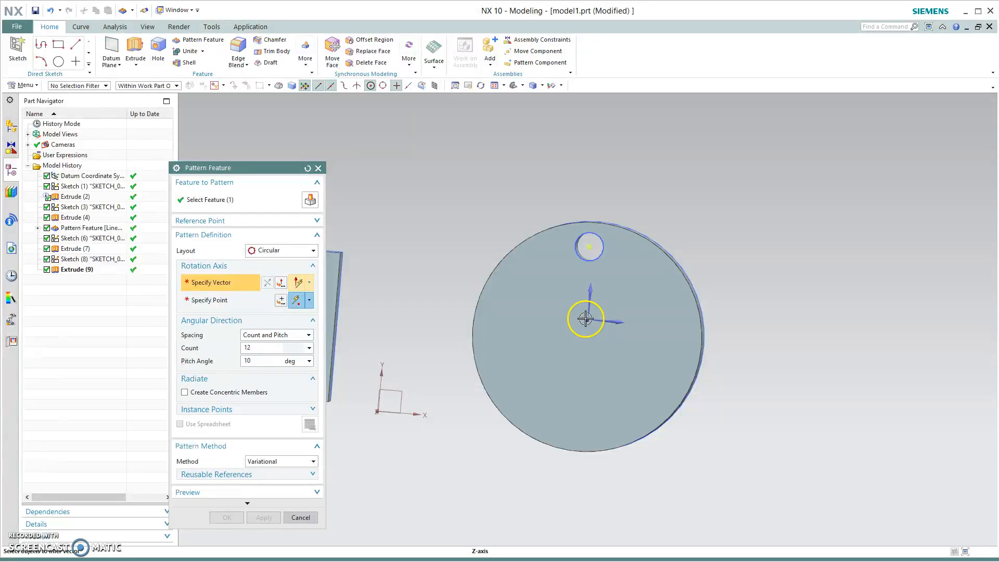
click(585, 319)
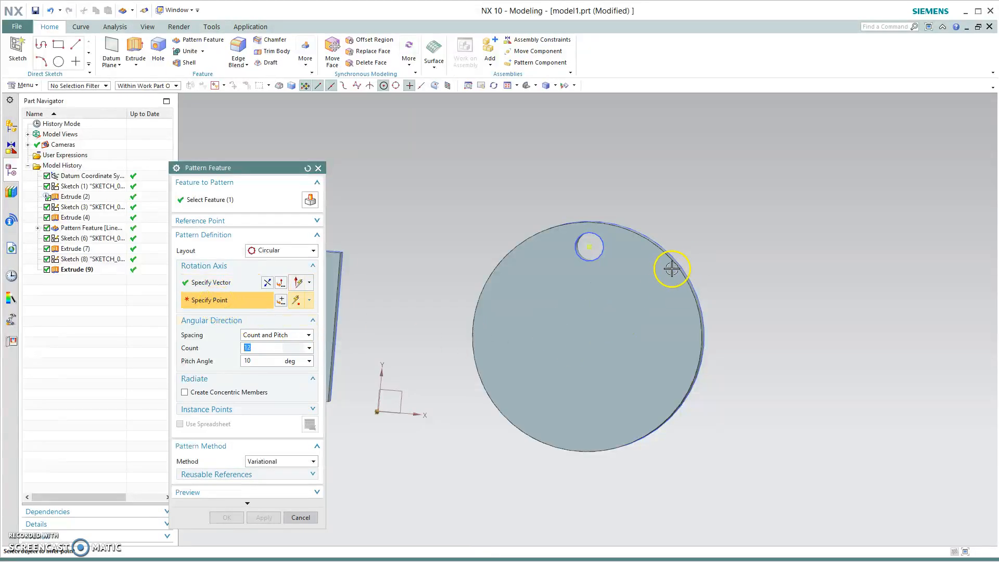
click(586, 336)
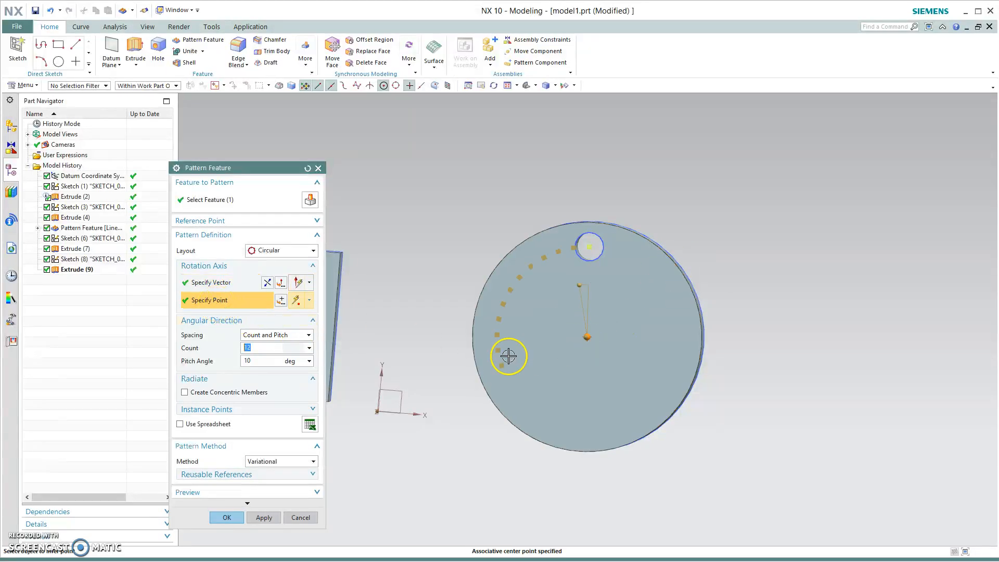
- Switch the circular pattern's spacing to Count and Span and set the span angle to 275 deg
drag(276, 365, 198, 365)
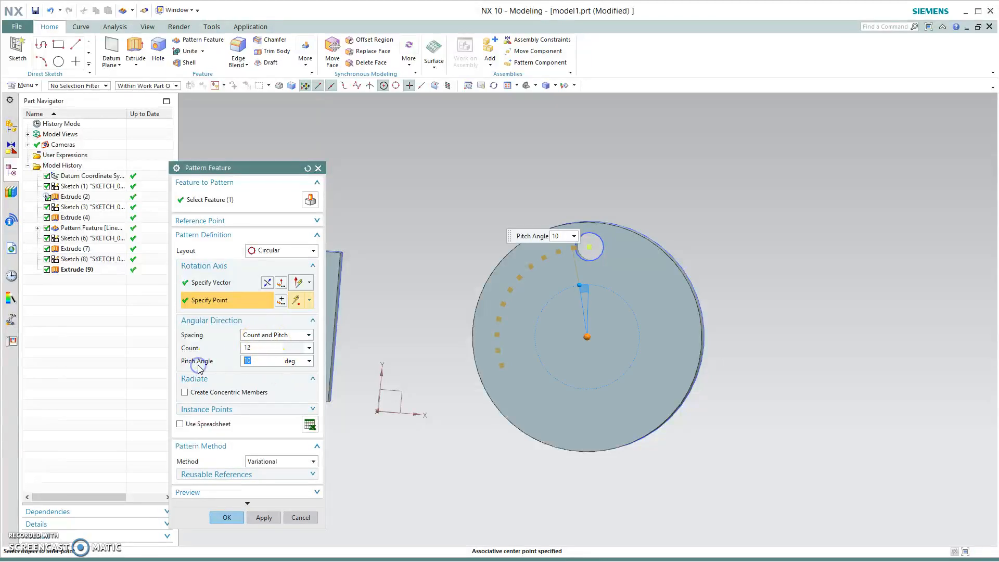
click(270, 335)
click(277, 357)
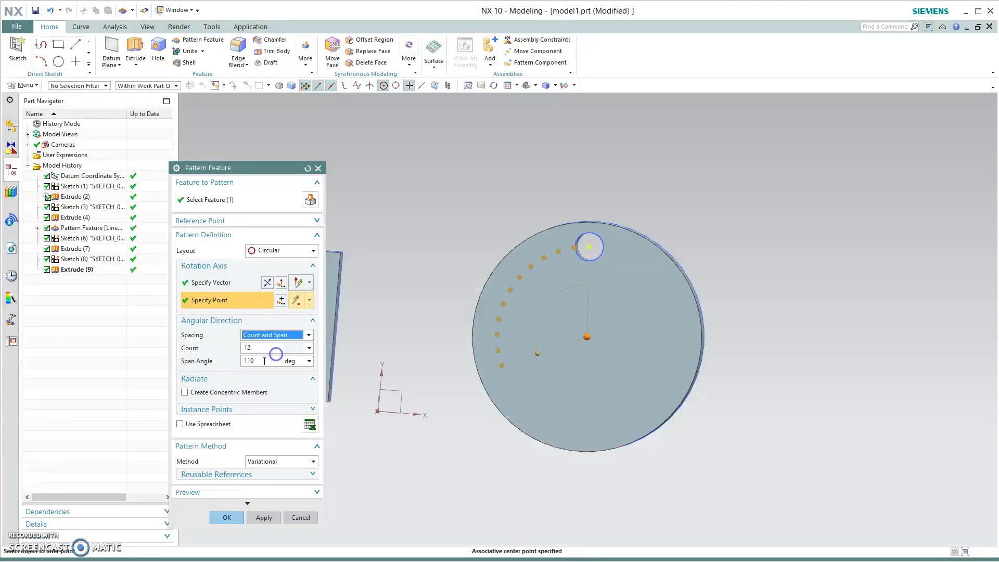
click(215, 361)
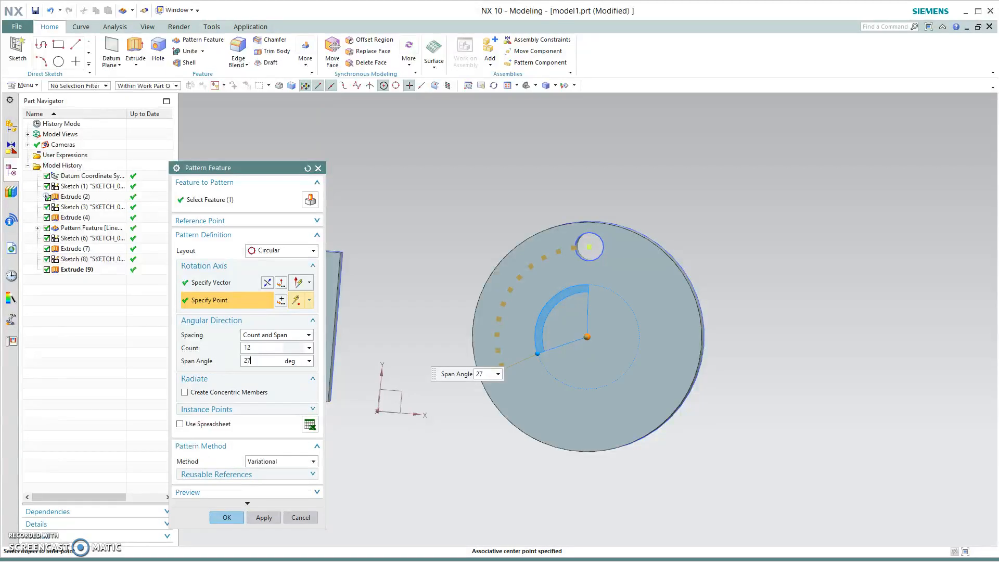
- Try pattern counts of 11 and 30, then set the count to 12 and finish the circular pattern
click(270, 347)
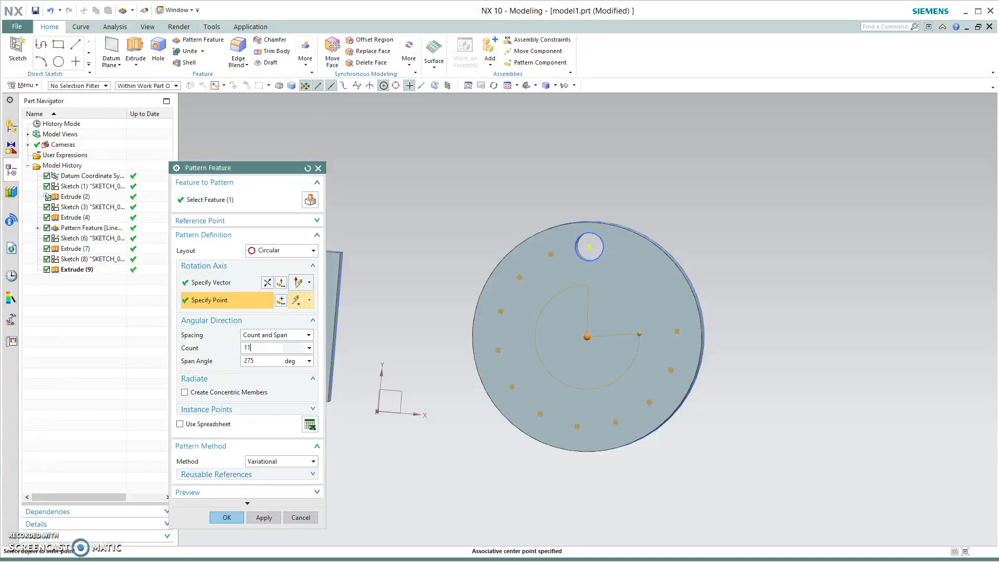
click(261, 361)
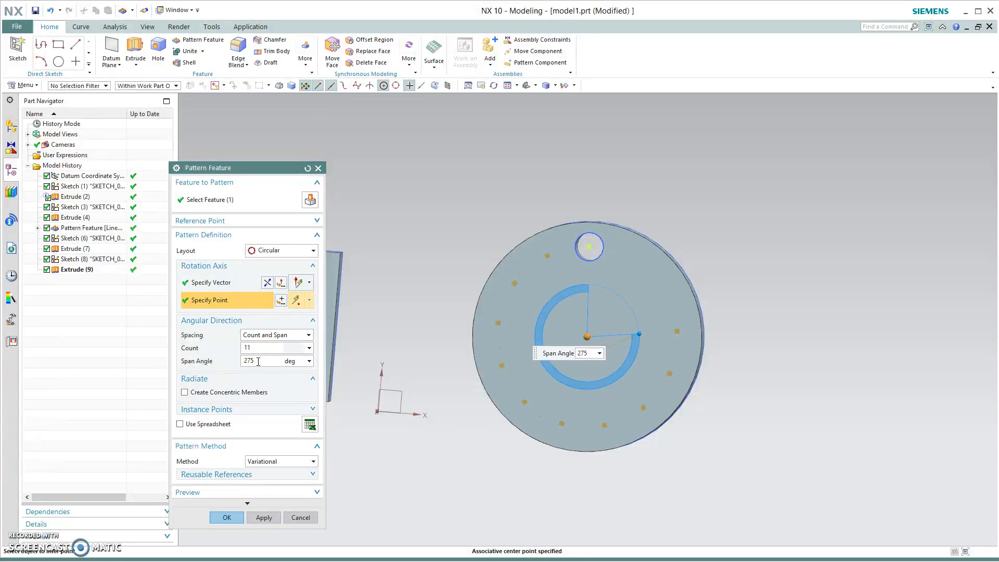
click(257, 347)
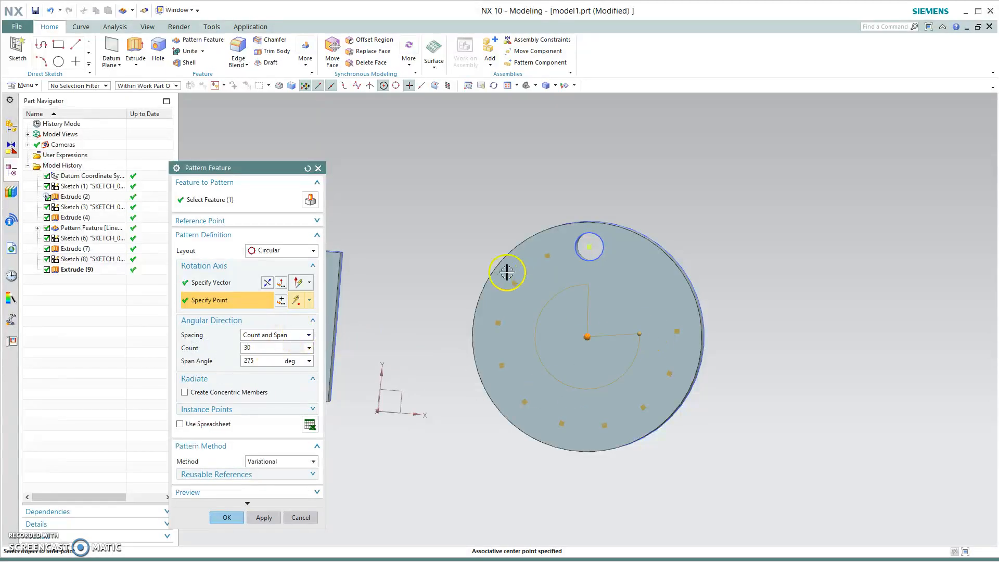
click(262, 360)
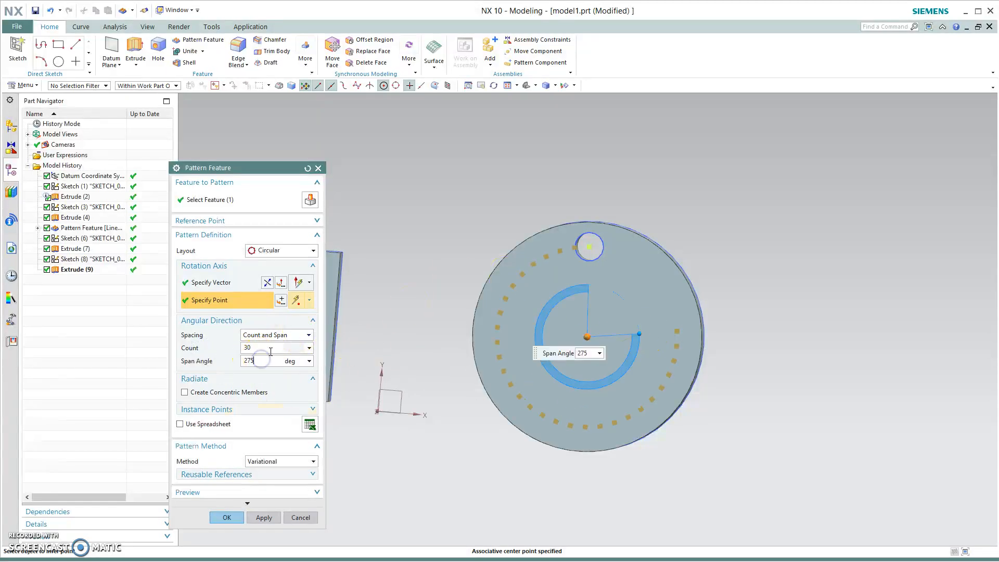
click(237, 348)
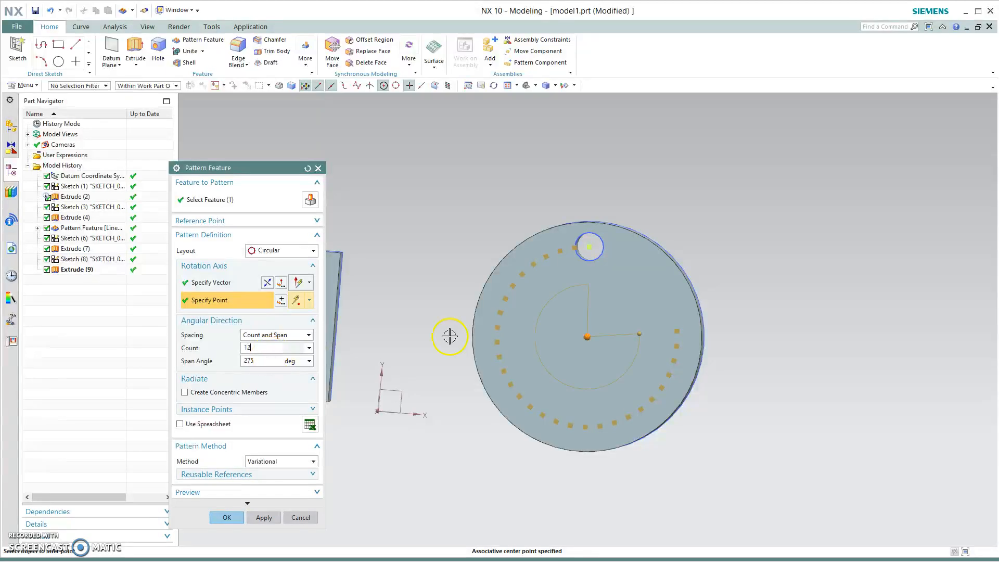
click(250, 361)
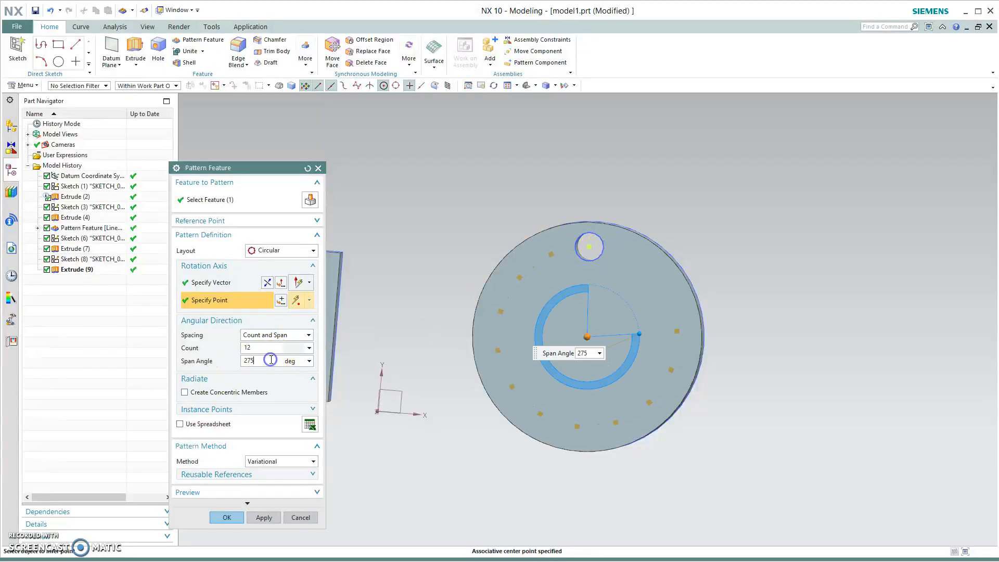
click(227, 518)
- Extrude the 11 patterned hole circles 1.05 in, subtracting them from the disc body
middle_drag(653, 535, 669, 494)
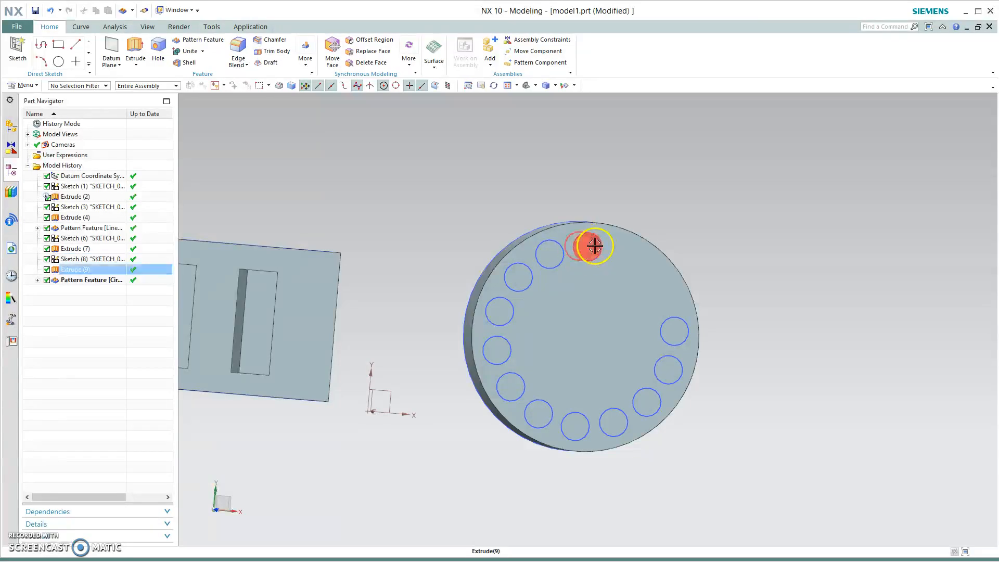
middle_drag(801, 480, 805, 477)
key(x)
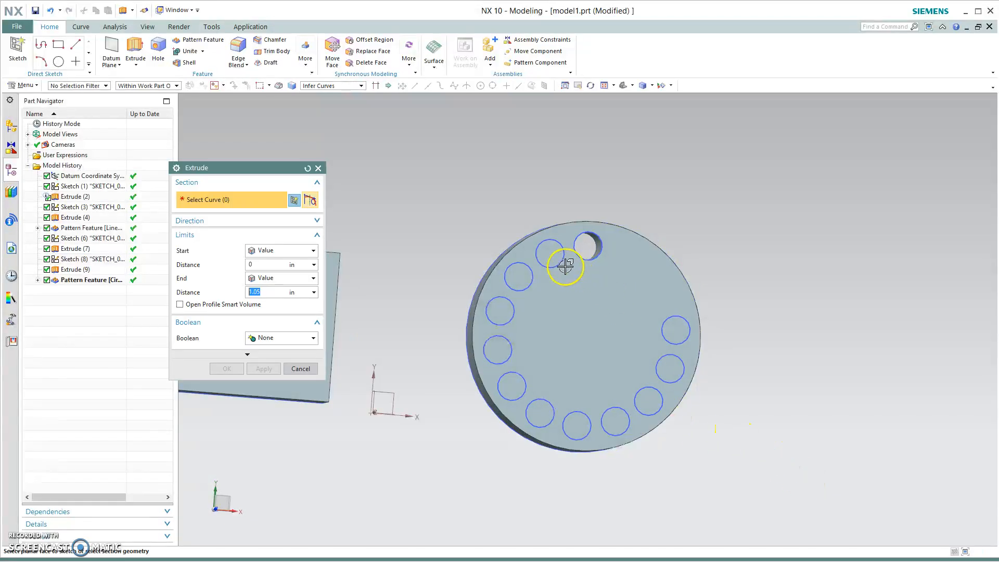
click(547, 265)
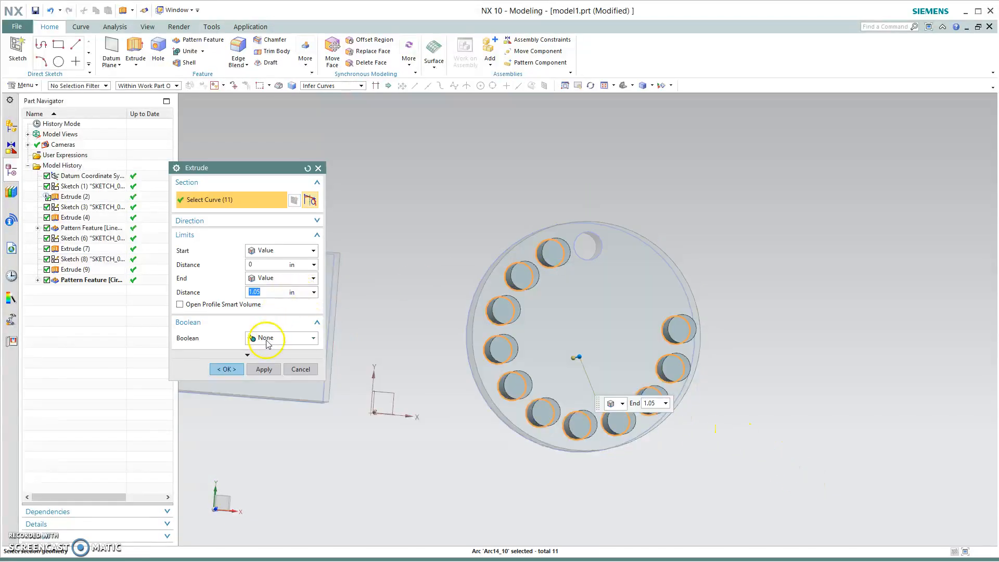
click(288, 347)
click(276, 370)
middle_drag(479, 486, 374, 430)
click(492, 369)
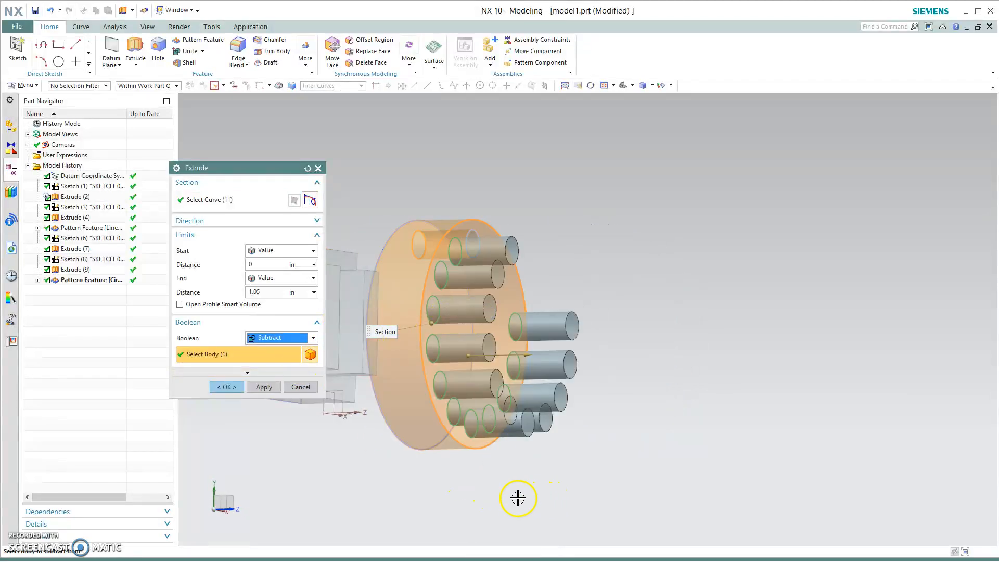
drag(528, 356, 417, 341)
click(227, 387)
- Edit the hole-cutting extrude and drag its end distance to 1.65 in
middle_drag(727, 517, 689, 530)
double_click(79, 290)
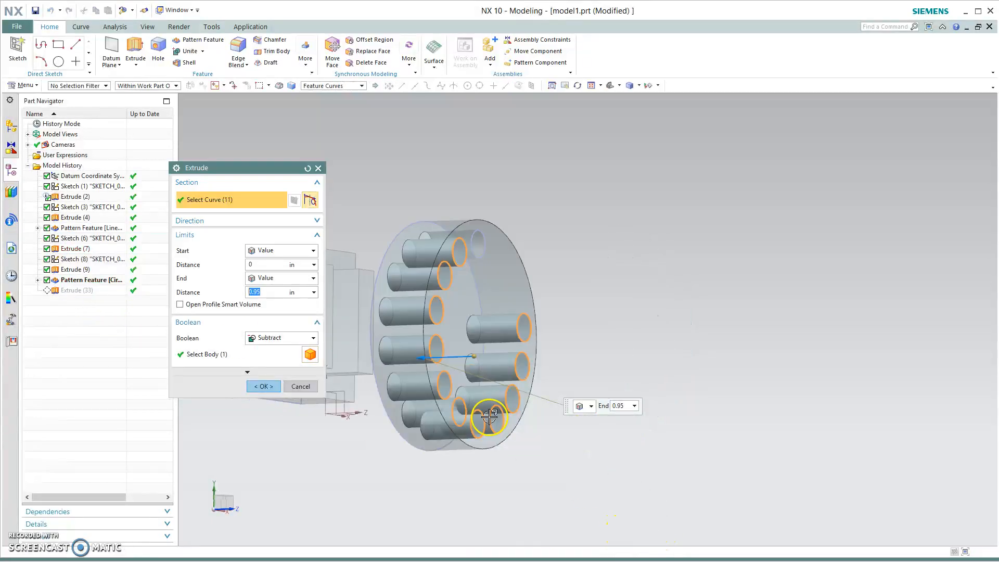
drag(416, 359, 381, 357)
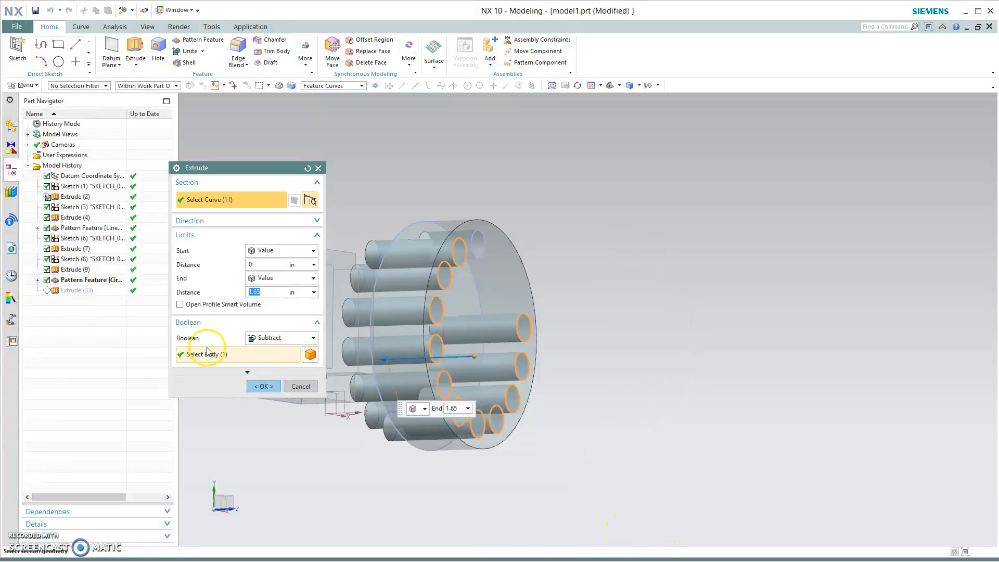
click(264, 386)
- Delete the circular pattern feature together with its dependent hole-cutting extrude
middle_drag(623, 457, 570, 455)
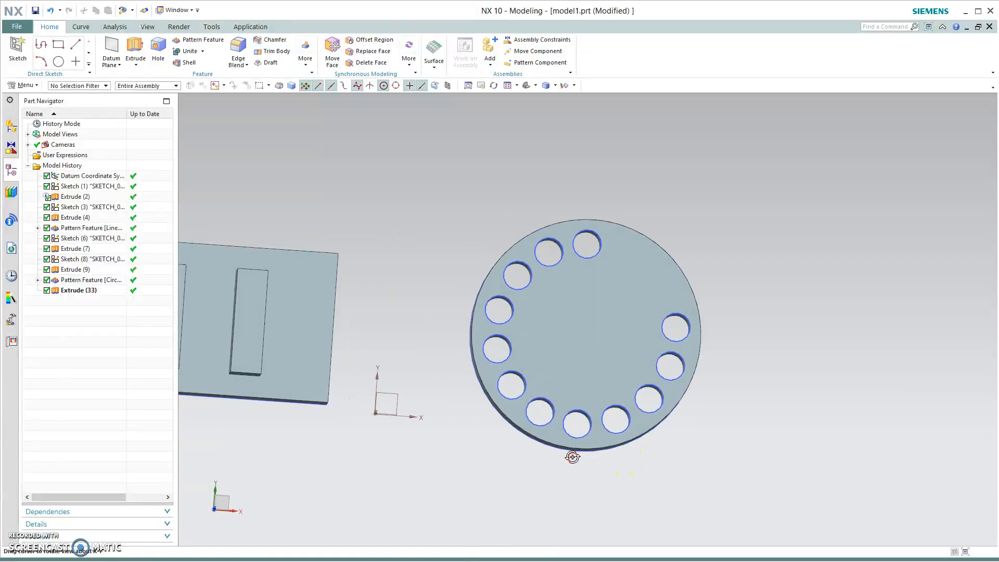
click(81, 289)
click(81, 281)
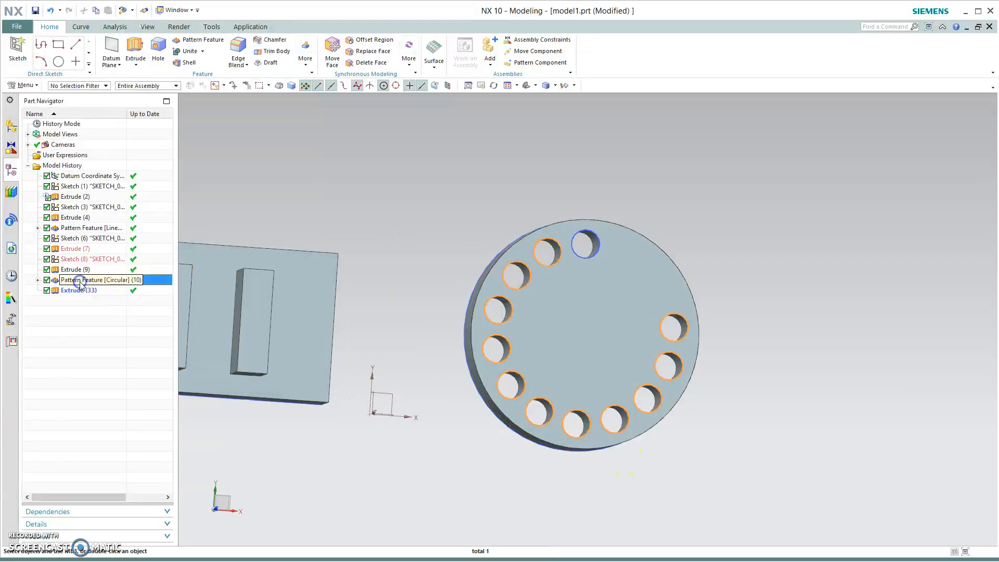
right_click(90, 281)
click(186, 273)
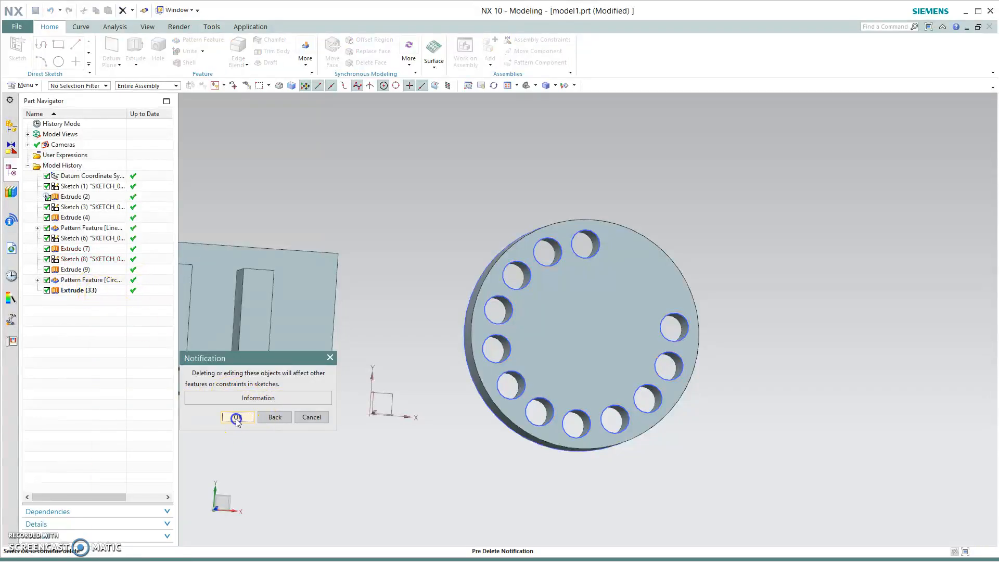
click(235, 417)
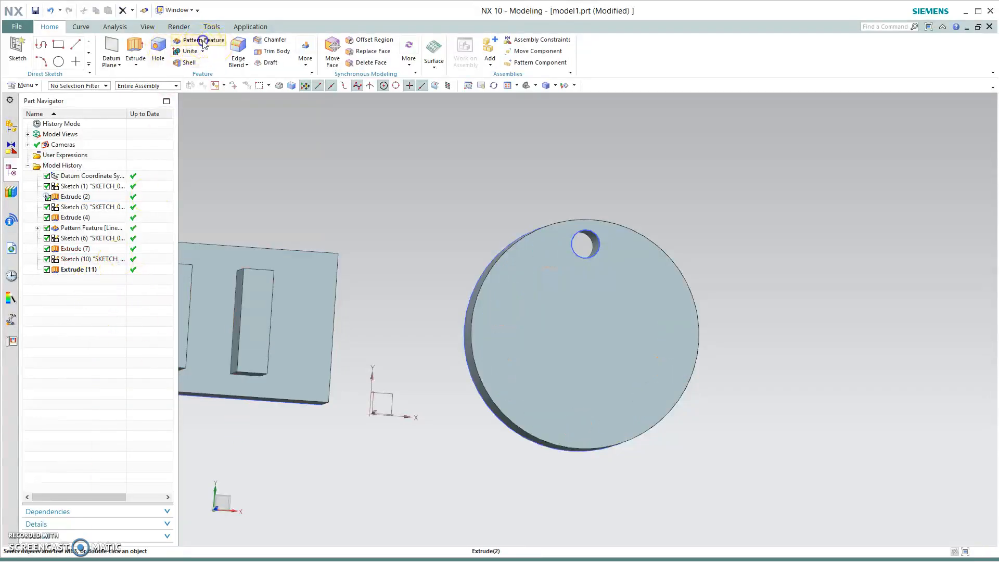
- Create a circular Pattern Feature of the hole about the Z axis through the disc center, 12 instances spanning 275 deg
click(203, 41)
click(585, 243)
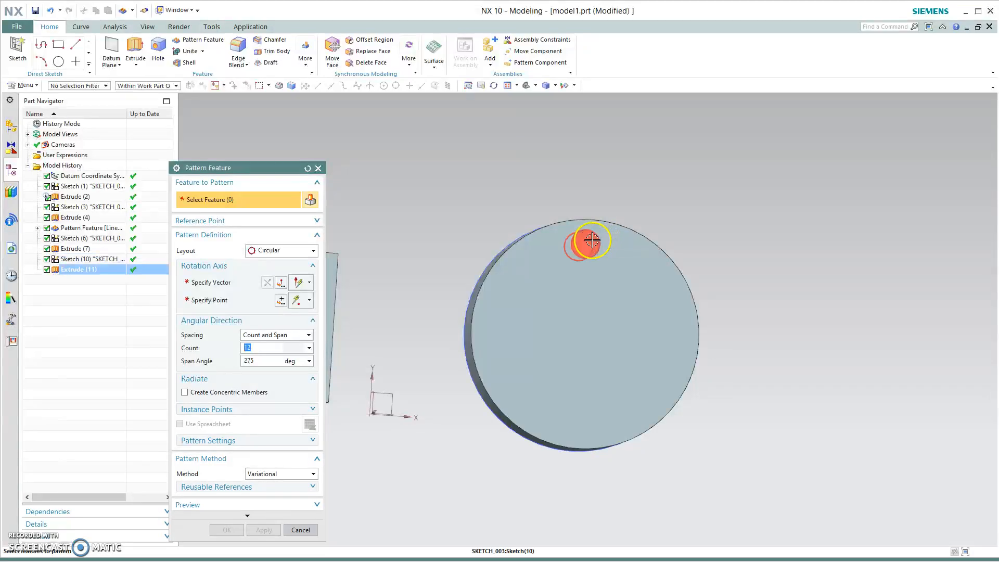
click(241, 282)
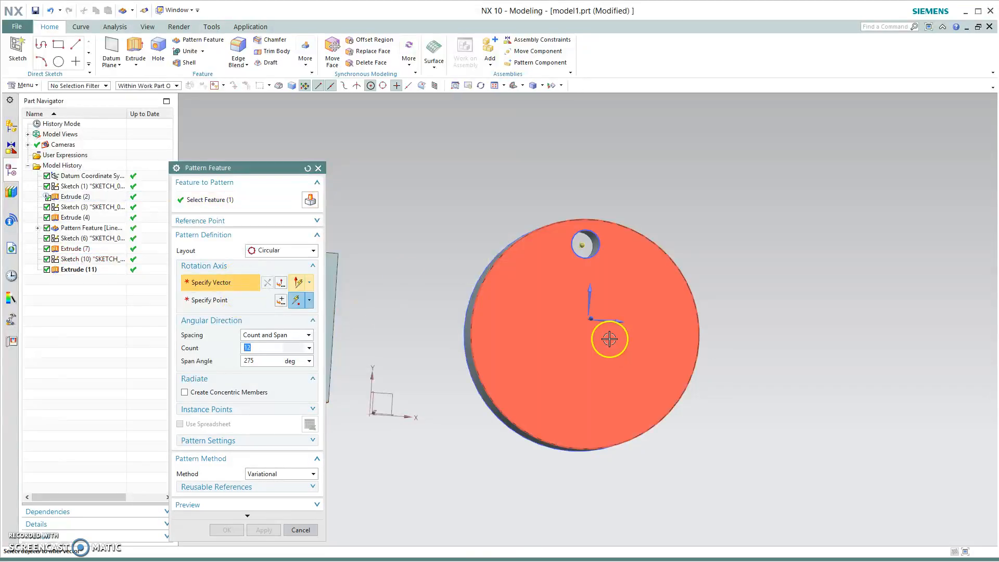
click(591, 317)
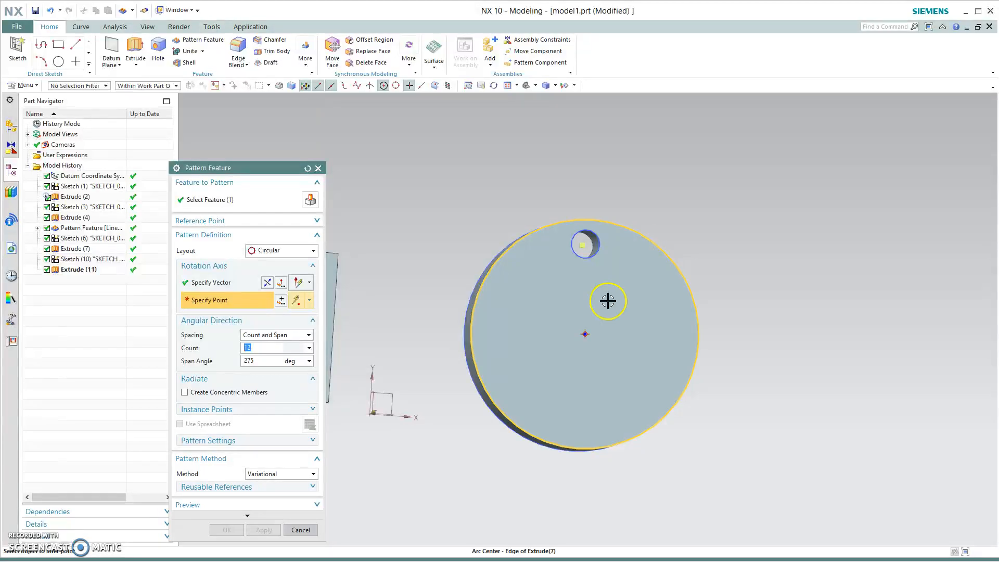
click(586, 334)
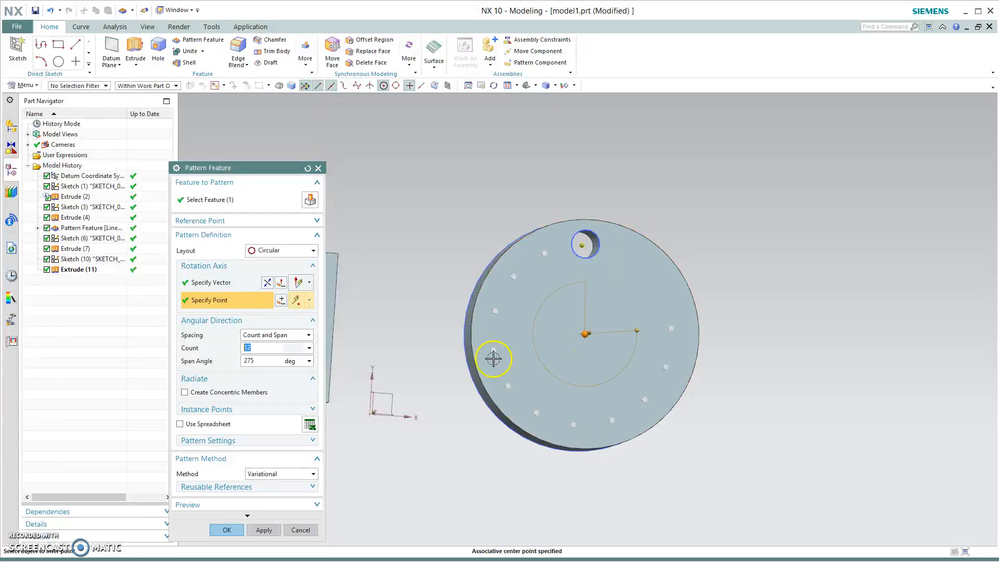
click(225, 530)
middle_drag(718, 484, 651, 486)
scroll(420, 471, up, 2)
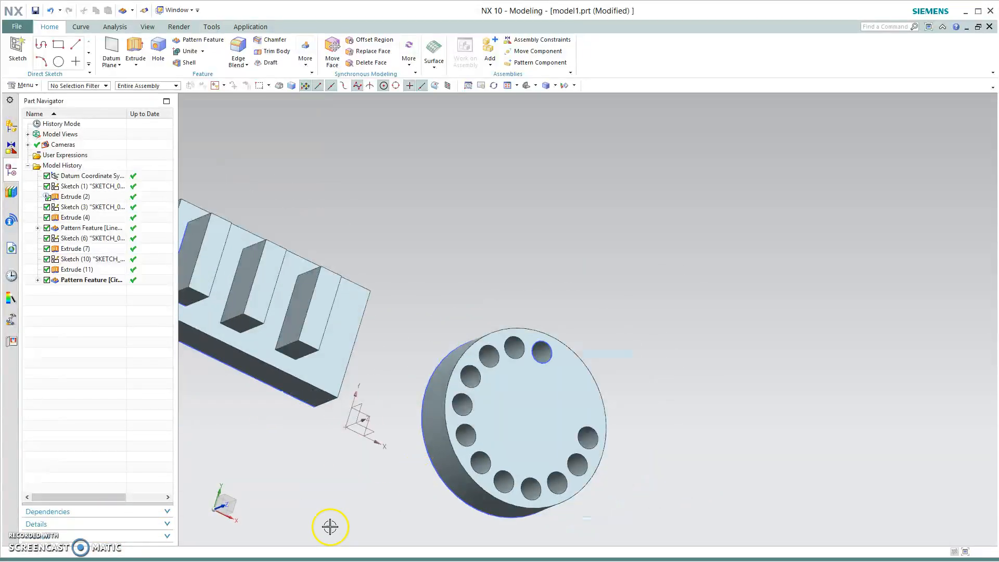